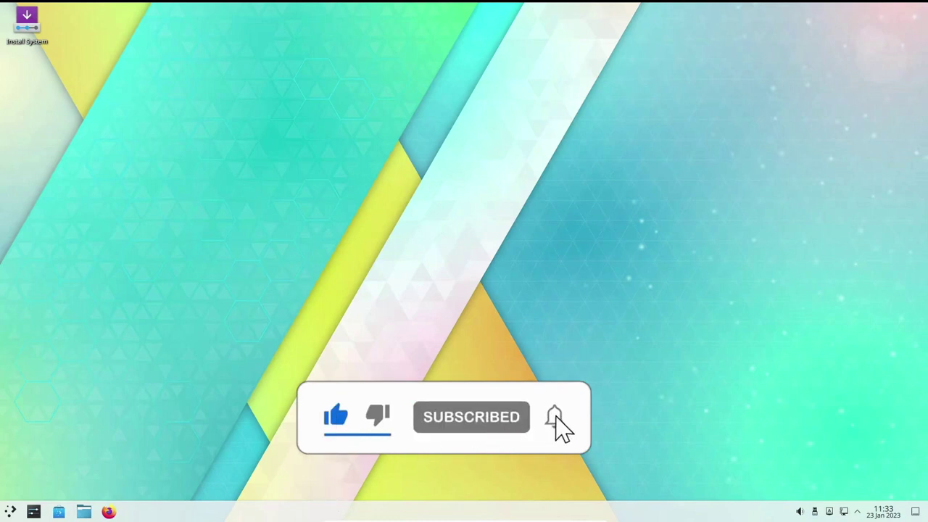
{"action": "right_click", "coordinate": [349, 181]}
{"action": "key", "text": "Escape"}
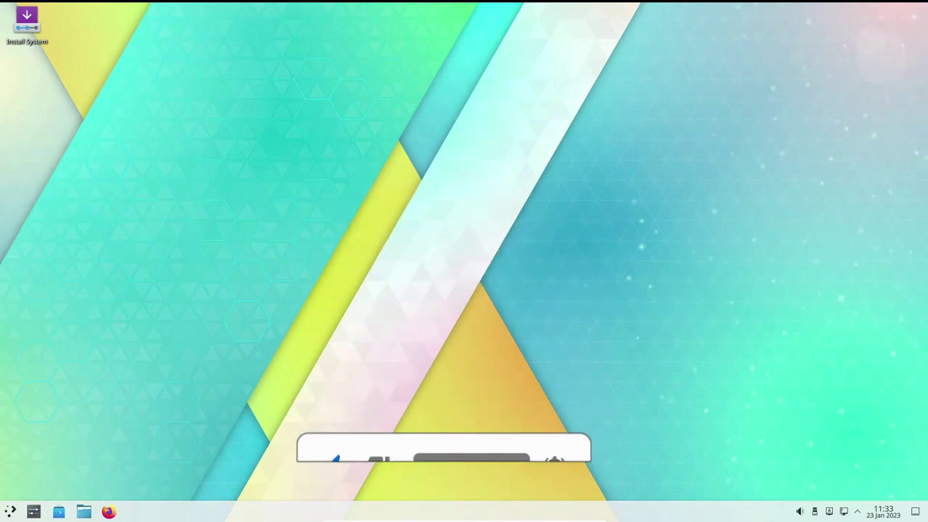
- Search the application launcher for "KO" and open the Konsole terminal
{"action": "left_click", "coordinate": [10, 511]}
{"action": "key", "text": "Right"}
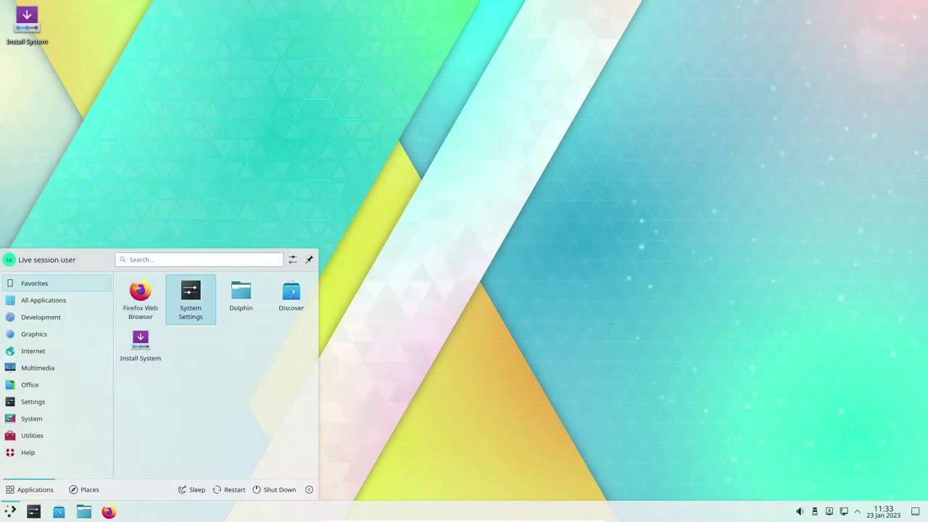
{"action": "type", "text": "KO"}
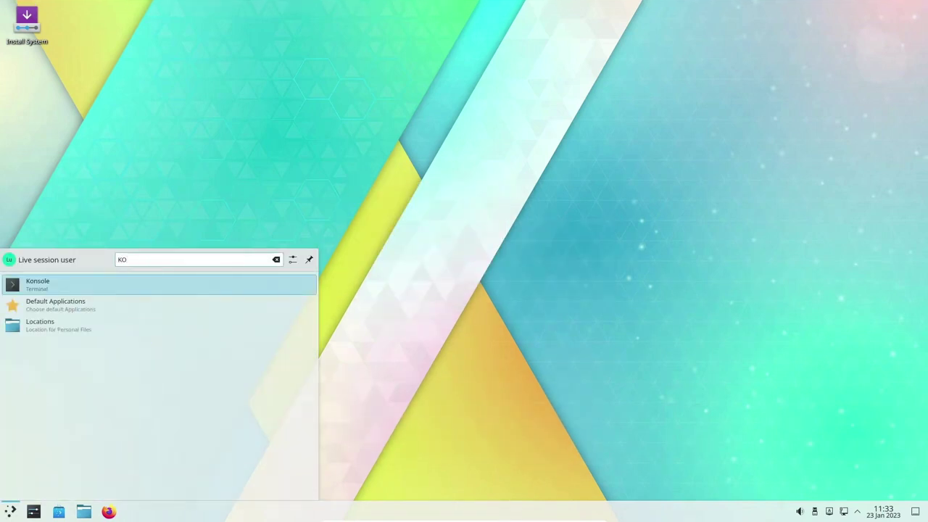
{"action": "key", "text": "Return"}
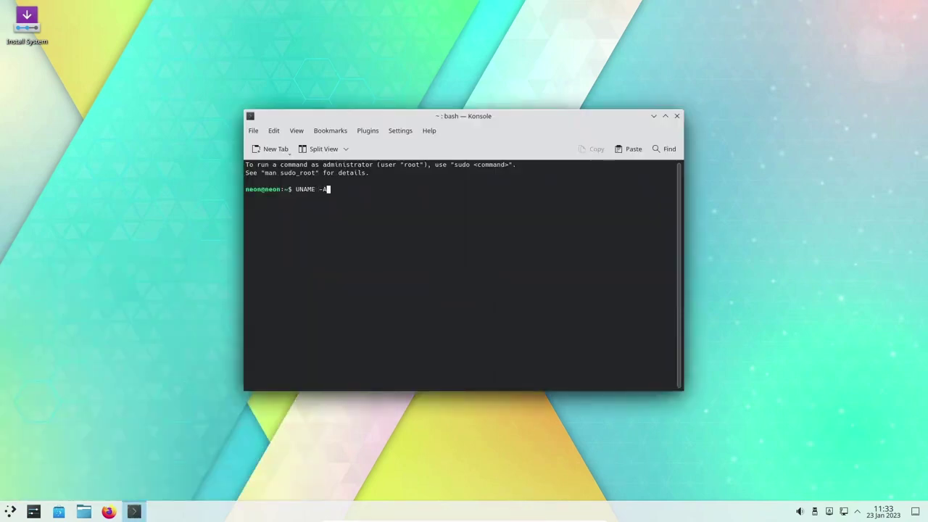
- Check the system and kernel information with UNAME -A, uname -a and uname -r, and close the terminal window
{"action": "key", "text": "Return"}
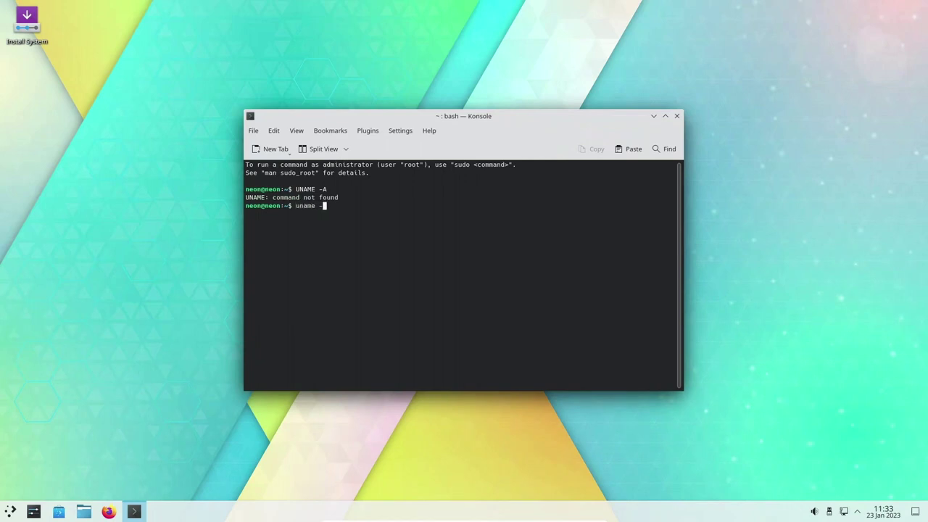
{"action": "type", "text": "uname -a"}
{"action": "key", "text": "Return"}
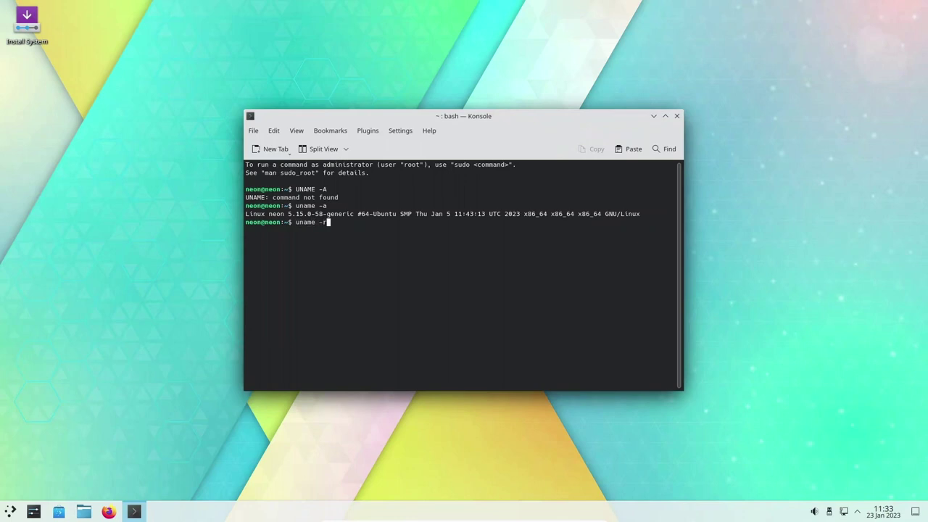
{"action": "key", "text": "Return"}
{"action": "left_click", "coordinate": [677, 116]}
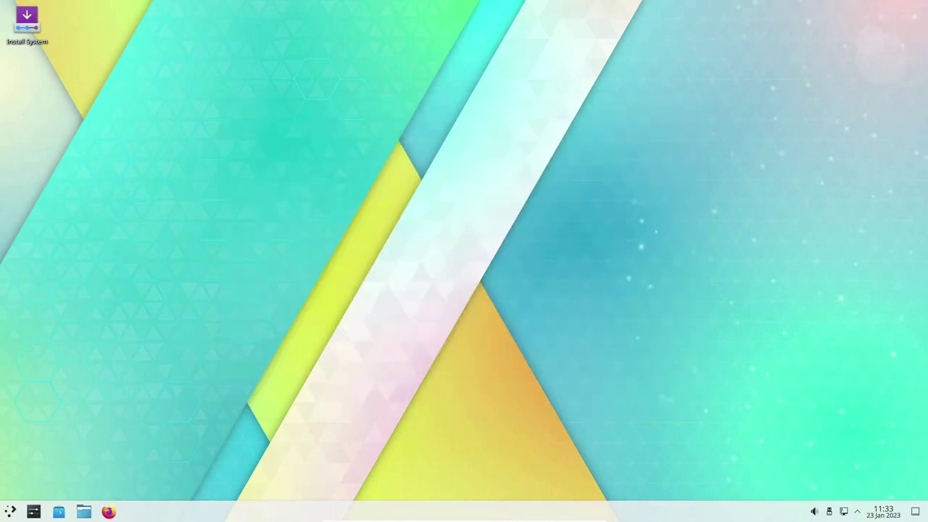
- Open the application launcher and look through the alphabetical list of all applications
{"action": "key", "text": "super"}
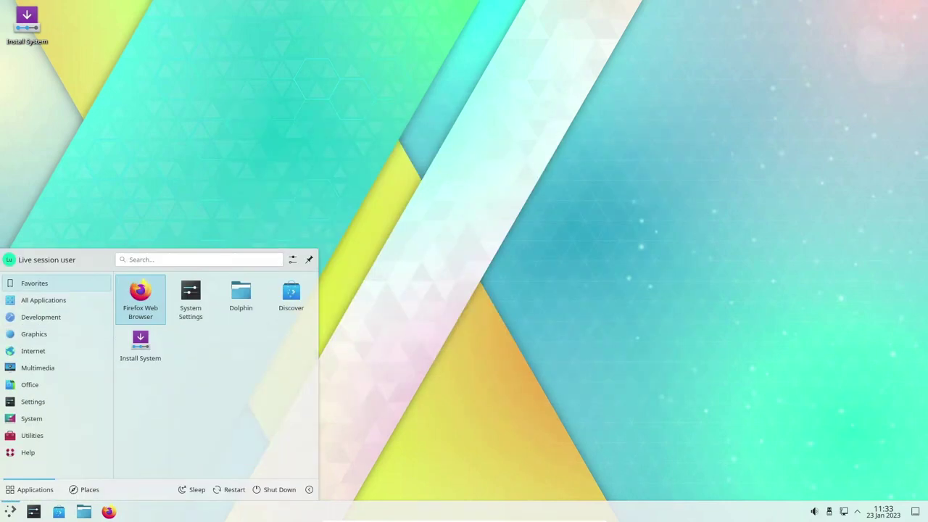
{"action": "mouse_move", "coordinate": [43, 300]}
{"action": "mouse_move", "coordinate": [34, 283]}
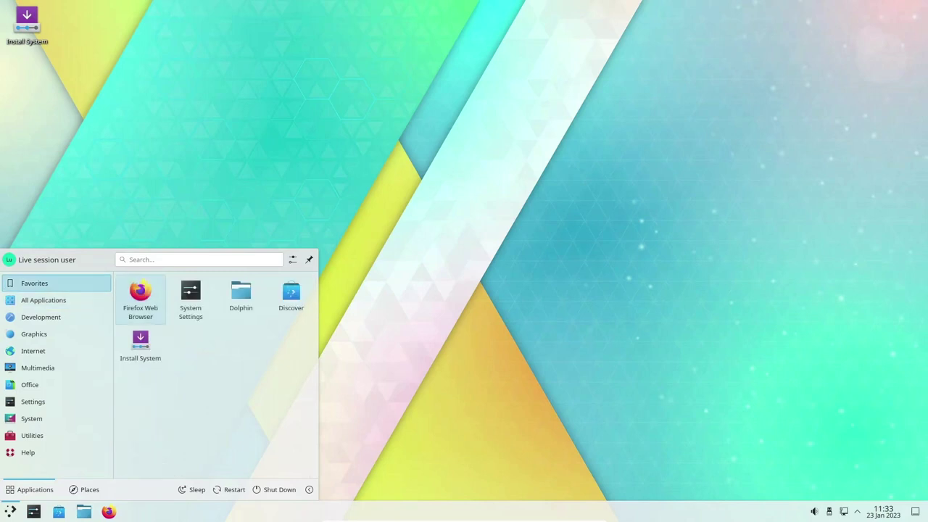
{"action": "key", "text": "Down"}
{"action": "key", "text": "Down"}
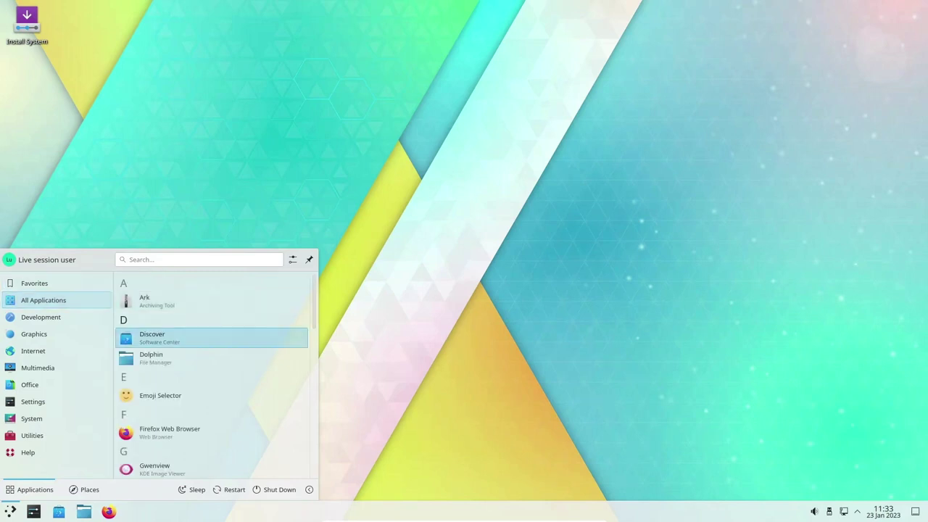
{"action": "scroll", "coordinate": [214, 373], "scroll_direction": "down", "scroll_amount": 5}
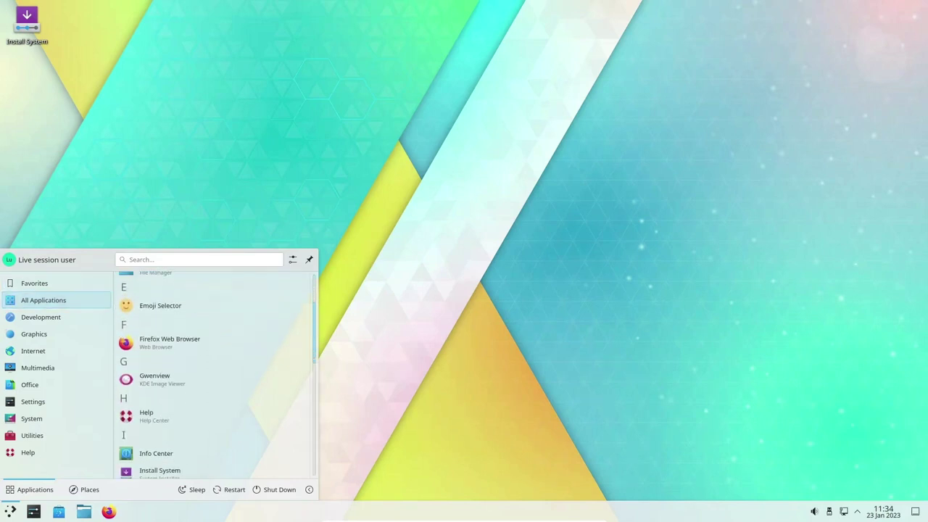
{"action": "scroll", "coordinate": [214, 374], "scroll_direction": "down", "scroll_amount": 5}
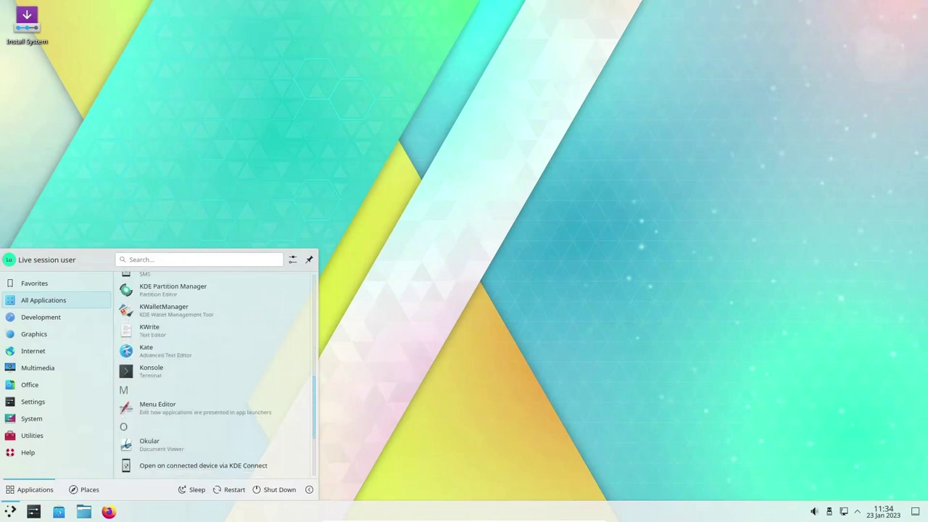
- Review the applications in each launcher category, from Development through Help
{"action": "mouse_move", "coordinate": [57, 317]}
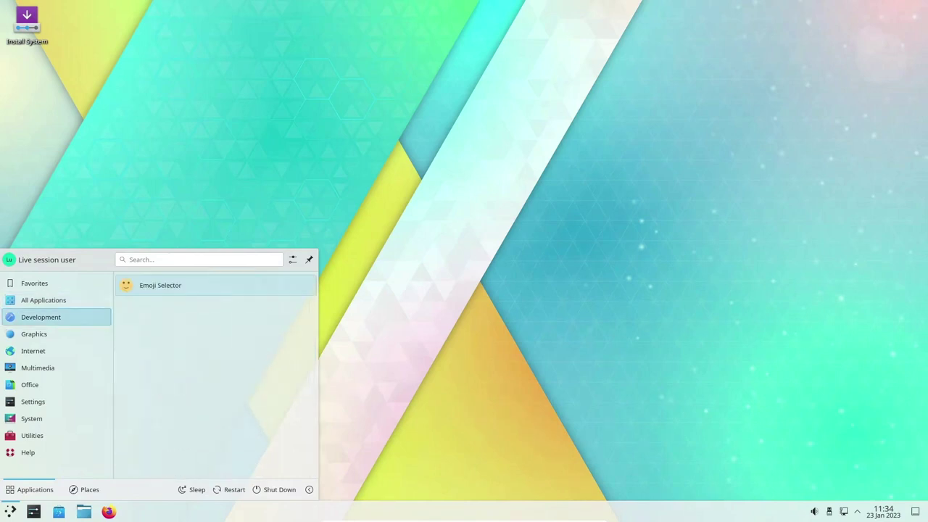
{"action": "mouse_move", "coordinate": [57, 335]}
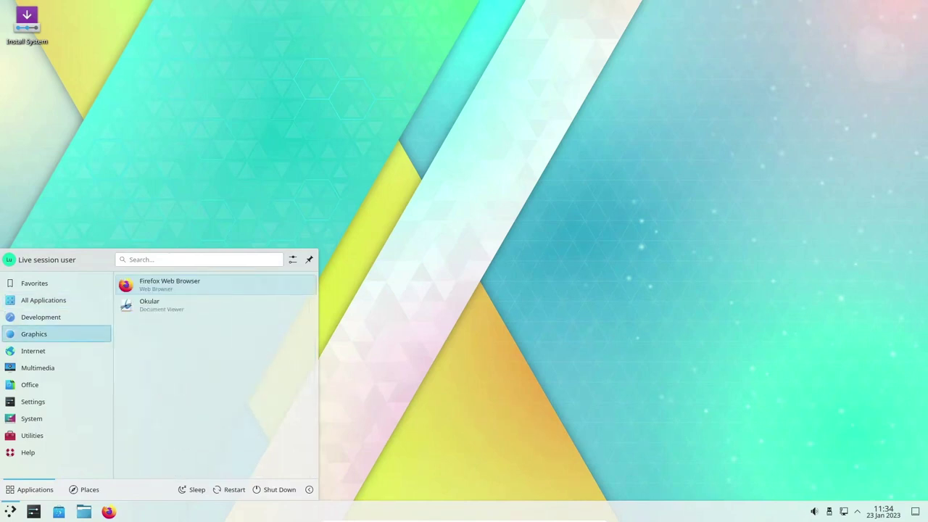
{"action": "mouse_move", "coordinate": [57, 351]}
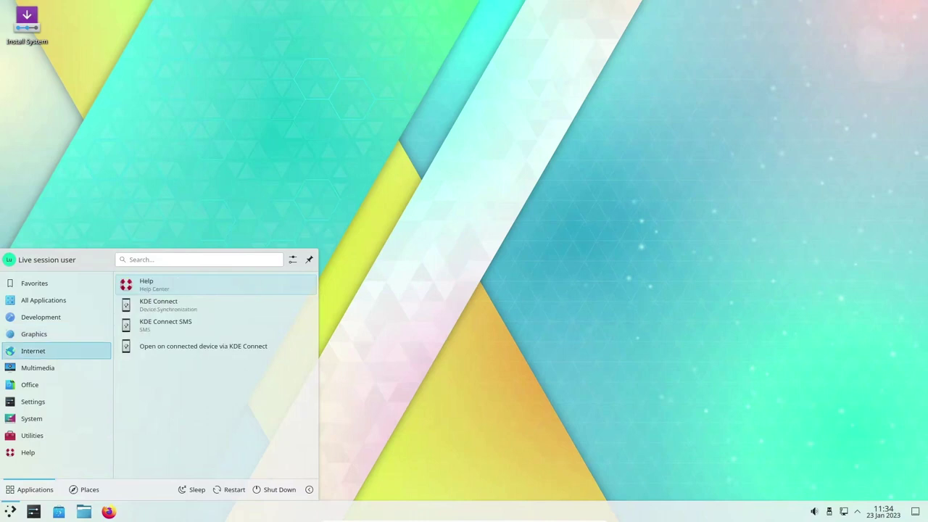
{"action": "key", "text": "Down"}
{"action": "key", "text": "Down"}
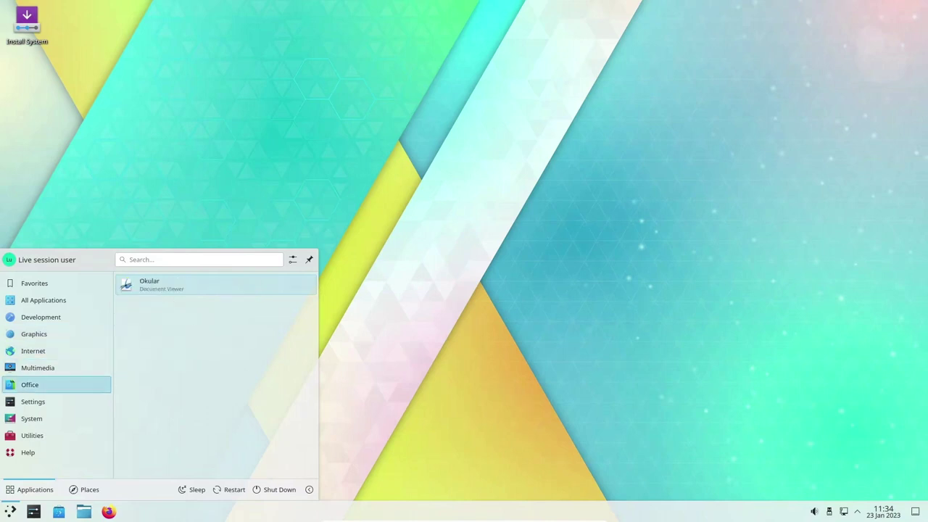
{"action": "key", "text": "Down"}
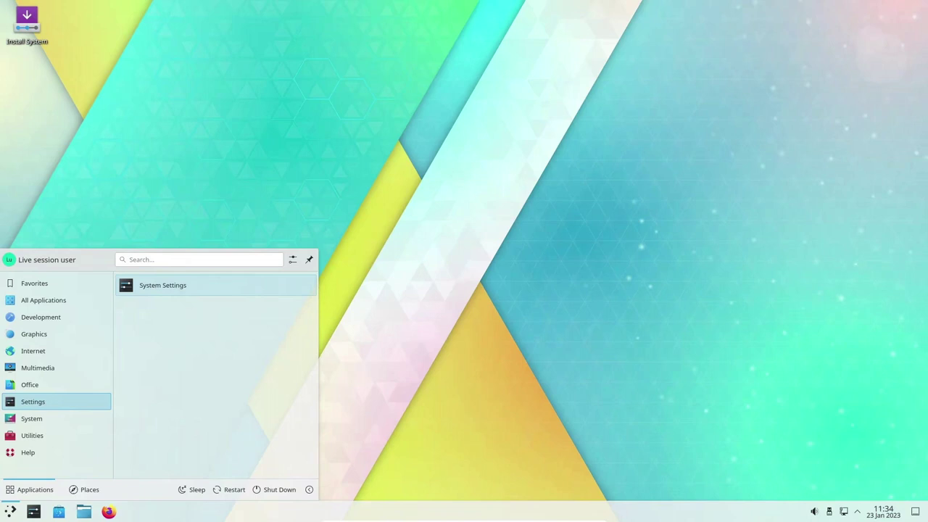
{"action": "key", "text": "Down"}
{"action": "key", "text": "Down"}
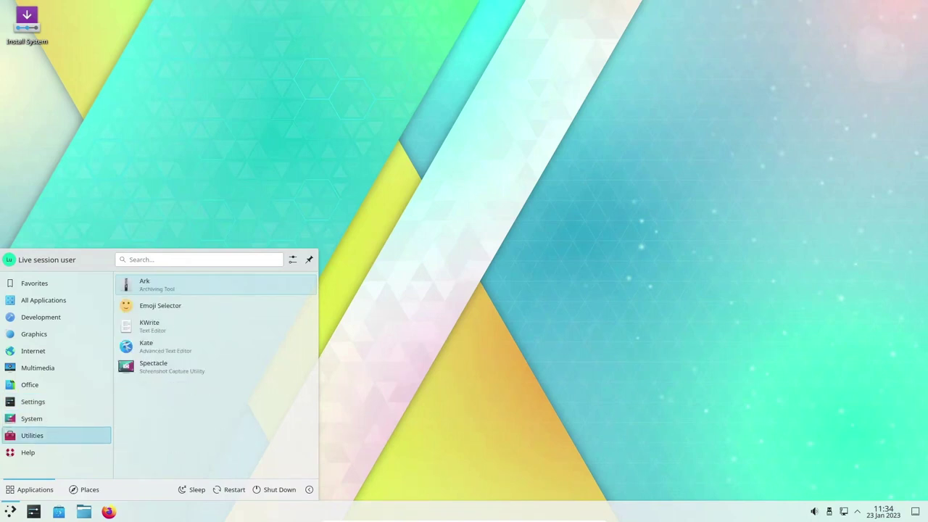
{"action": "key", "text": "Down"}
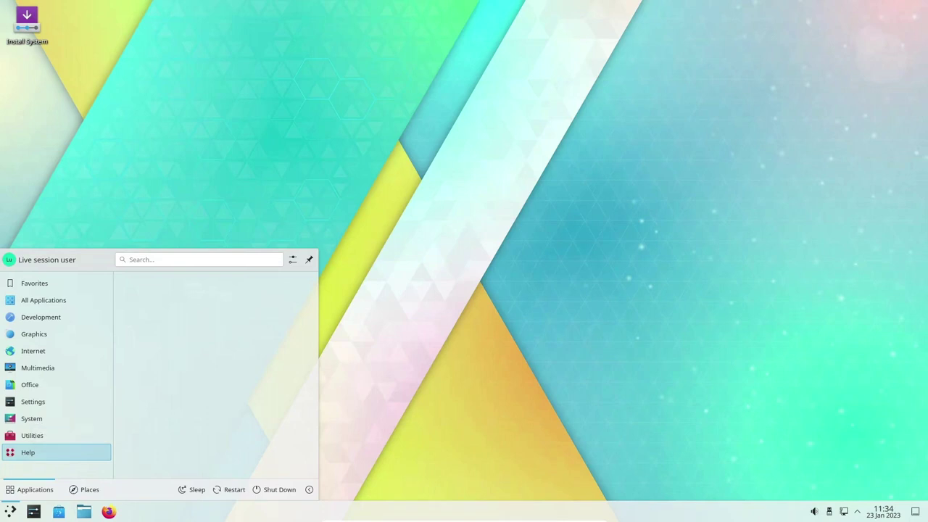
{"action": "key", "text": "Up"}
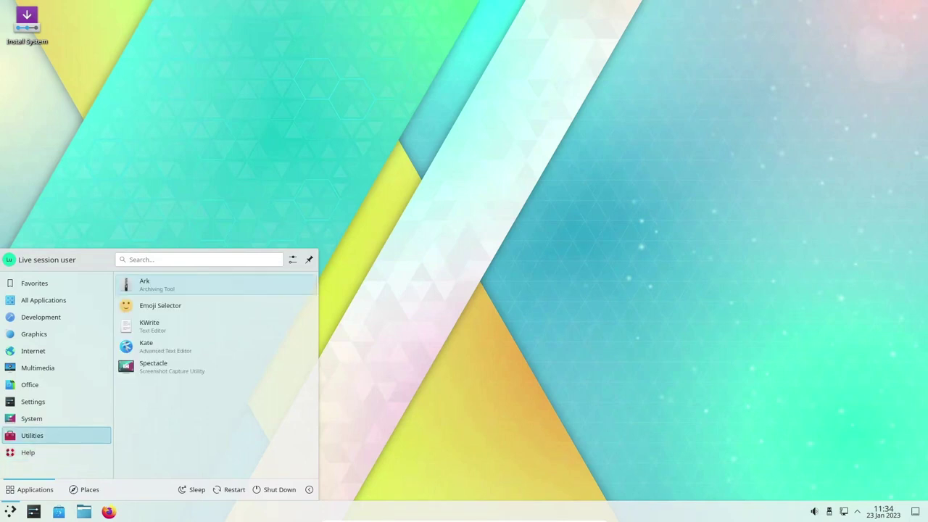
- Open System Settings from the launcher's Settings category
{"action": "left_click", "coordinate": [32, 419]}
{"action": "left_click", "coordinate": [33, 402]}
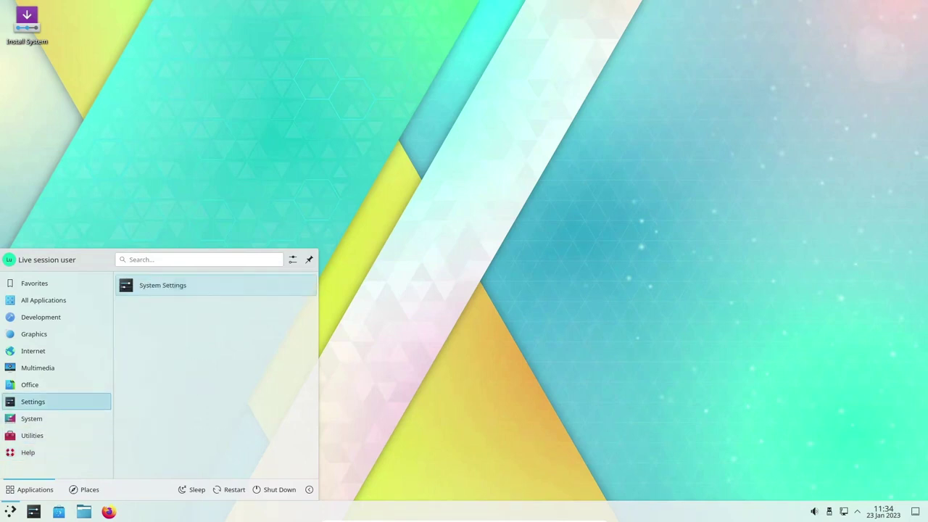
{"action": "left_click", "coordinate": [163, 287]}
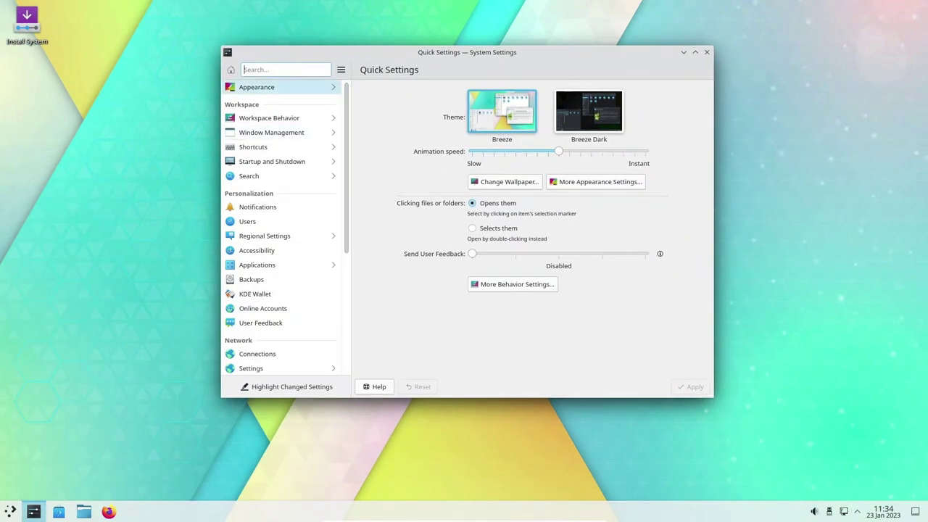
- Look through the System Settings categories from Appearance to Software Update and return to the start of the list
{"action": "key", "text": "Down"}
{"action": "key", "text": "Down"}
{"action": "key", "text": "Down"}
{"action": "key", "text": "Down"}
{"action": "key", "text": "Down"}
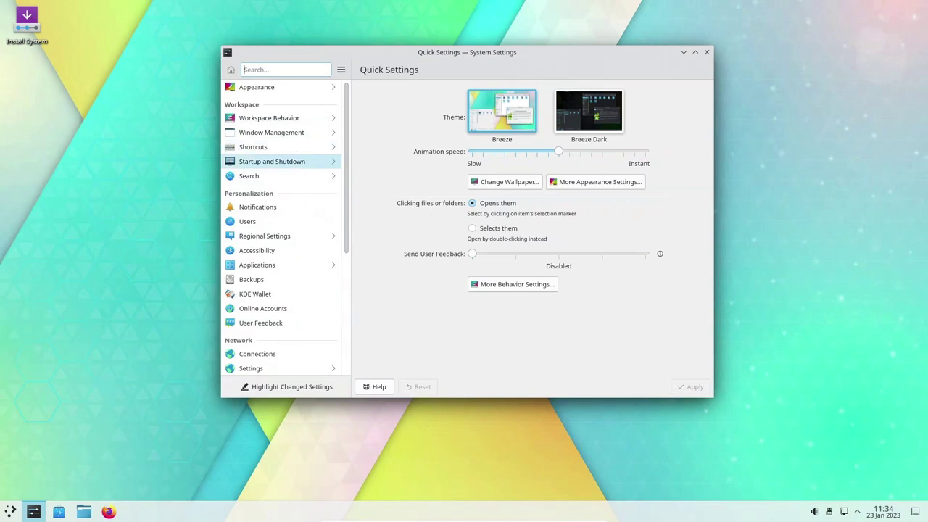
{"action": "key", "text": "Escape"}
{"action": "left_click_drag", "start_coordinate": [347, 168], "coordinate": [347, 287]}
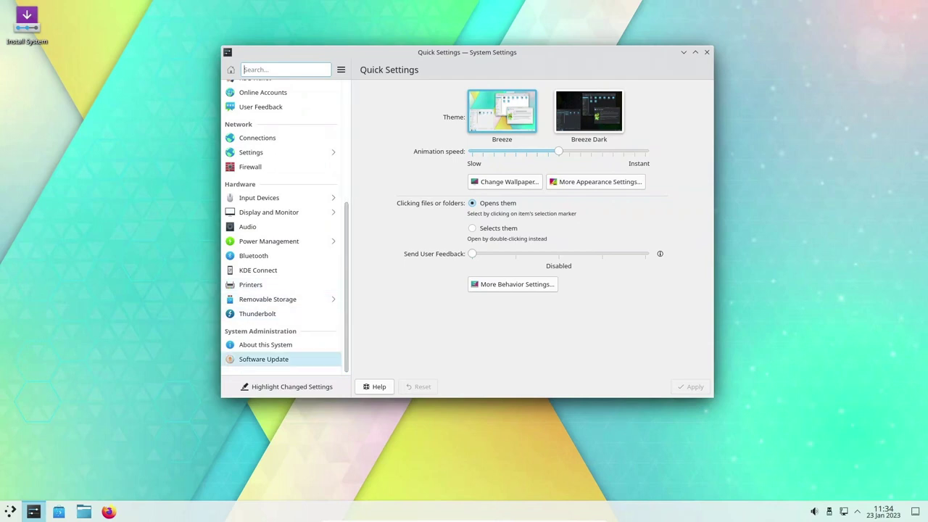
{"action": "key", "text": "Up"}
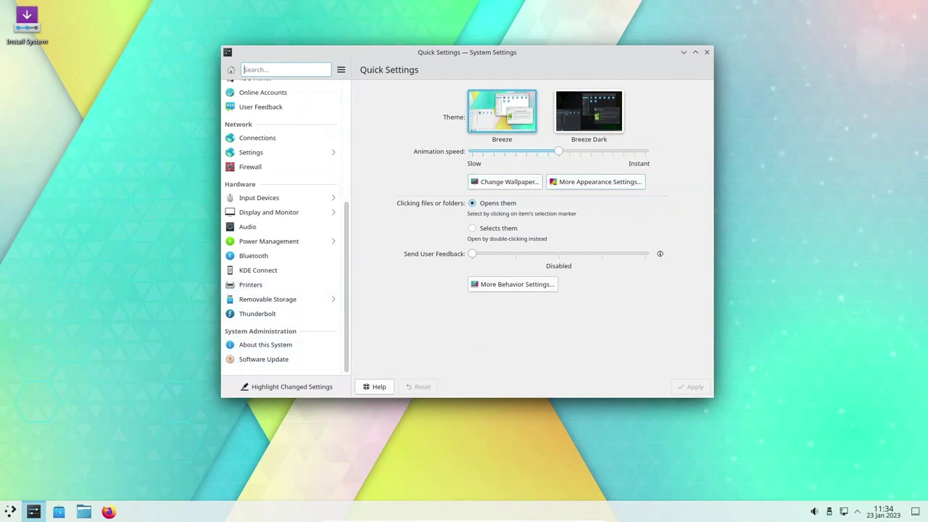
{"action": "scroll", "coordinate": [287, 225], "scroll_direction": "up", "scroll_amount": 5}
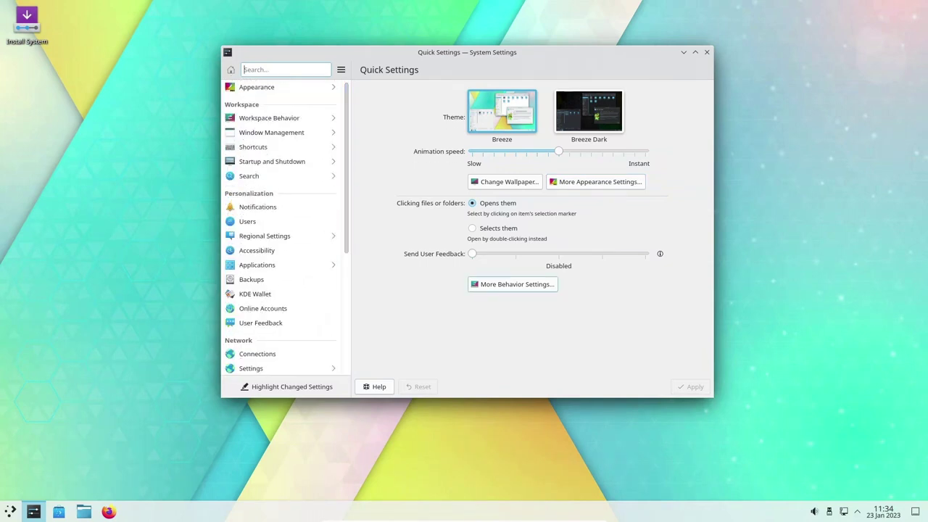
- Review the Workspace Behavior pages from General Behavior through Recent Files, and return to the main settings list
{"action": "left_click", "coordinate": [512, 284]}
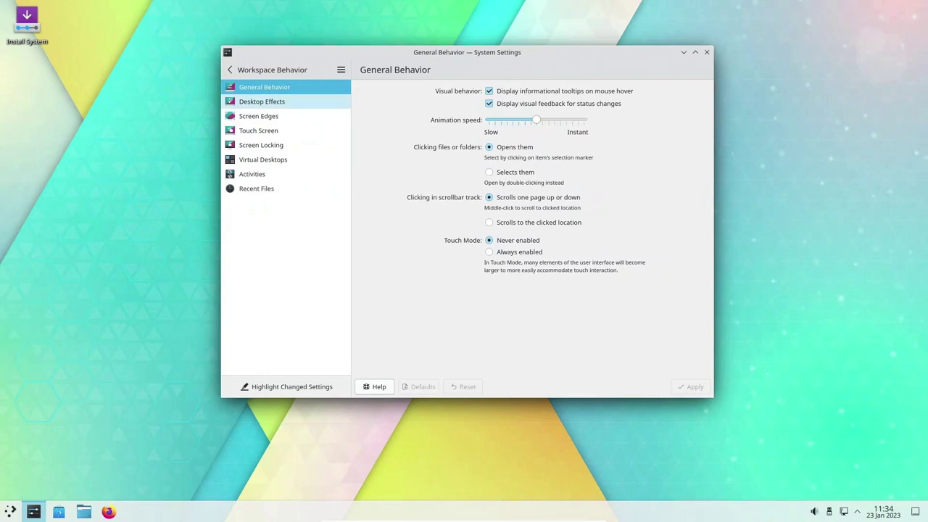
{"action": "left_click", "coordinate": [258, 103]}
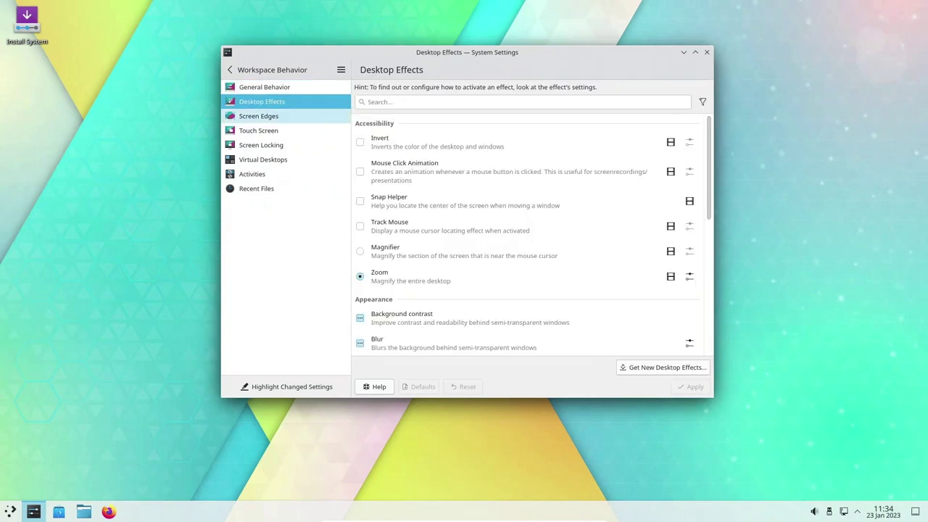
{"action": "left_click", "coordinate": [259, 116]}
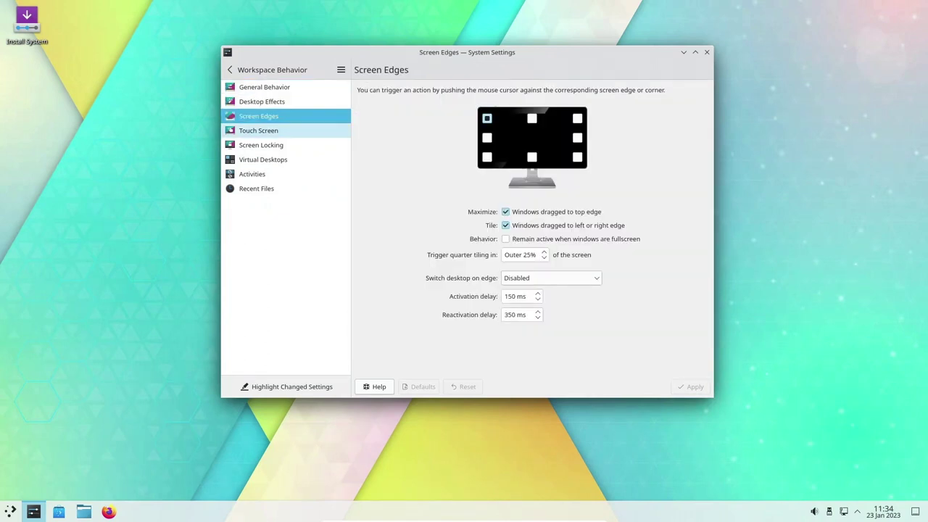
{"action": "left_click", "coordinate": [258, 130]}
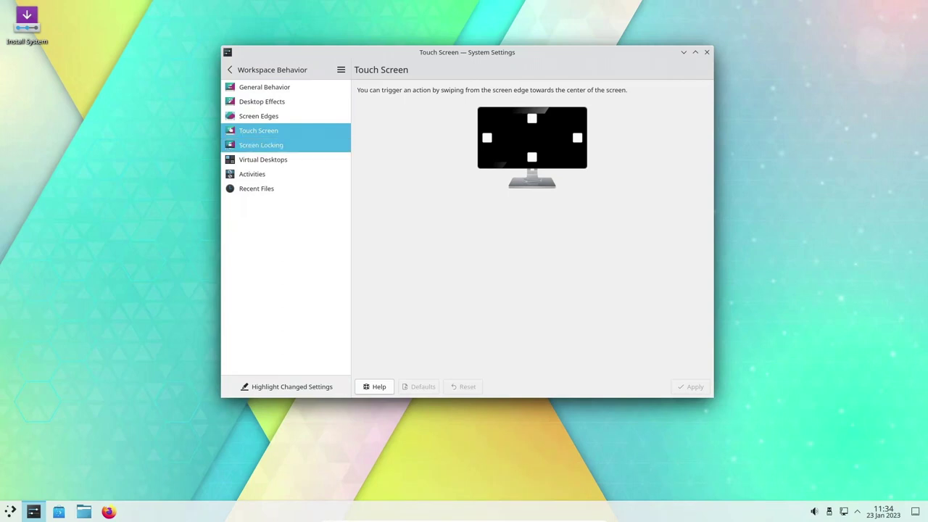
{"action": "left_click", "coordinate": [261, 145]}
{"action": "left_click", "coordinate": [263, 159]}
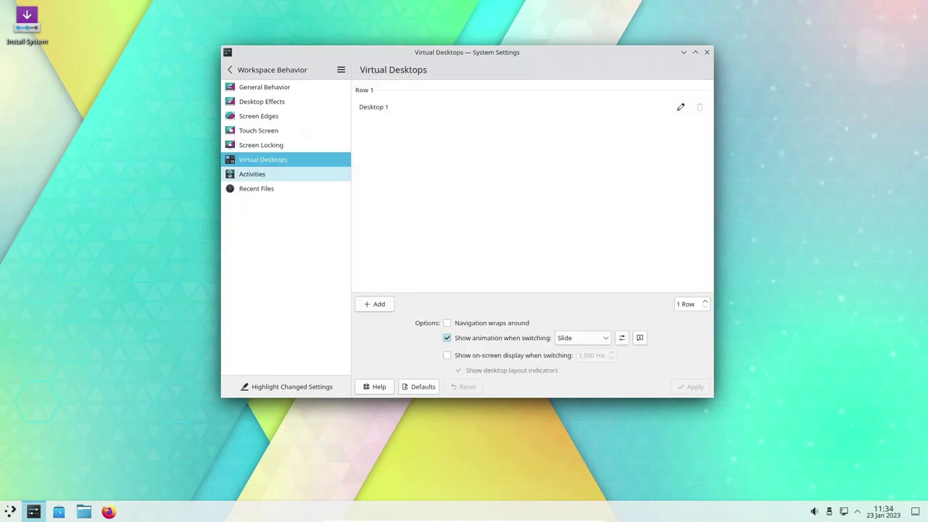
{"action": "left_click", "coordinate": [252, 175]}
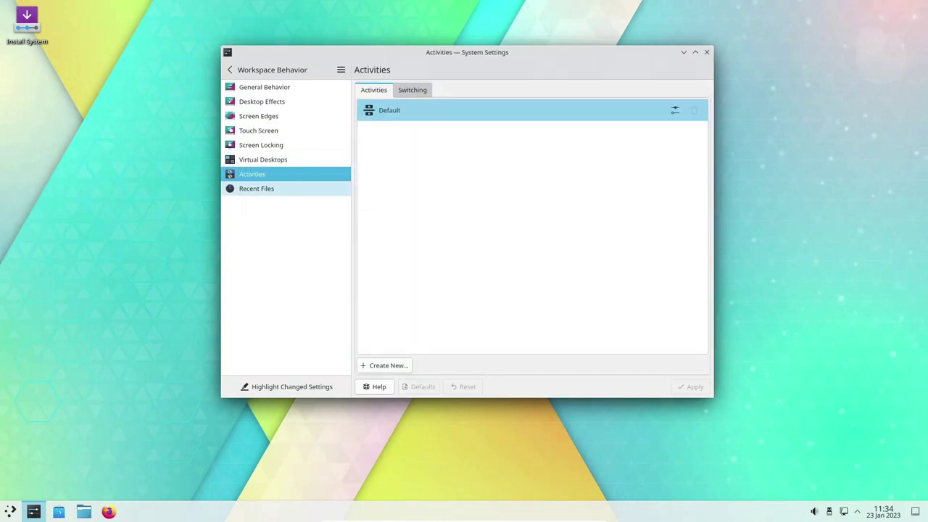
{"action": "left_click", "coordinate": [257, 189]}
{"action": "left_click", "coordinate": [230, 70]}
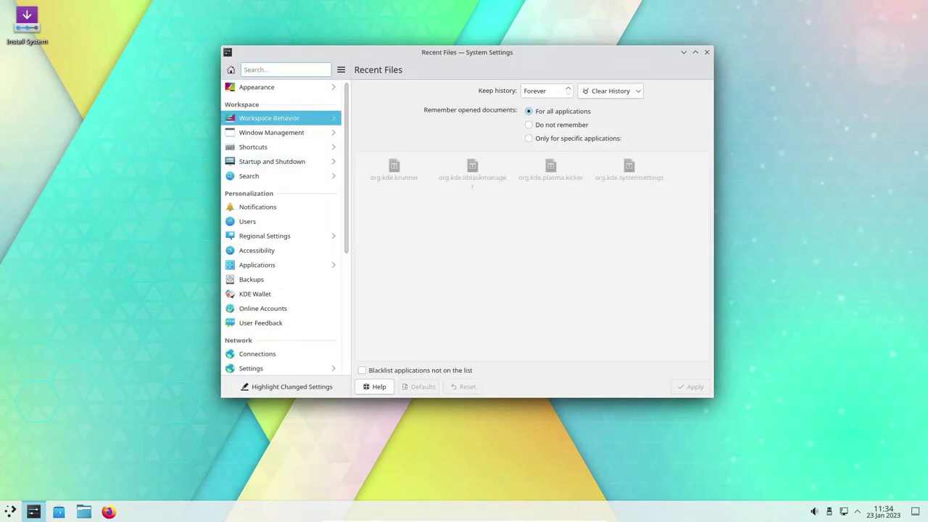
- Review the Appearance pages from Global Theme through Fonts, including the available color schemes
{"action": "left_click", "coordinate": [257, 87]}
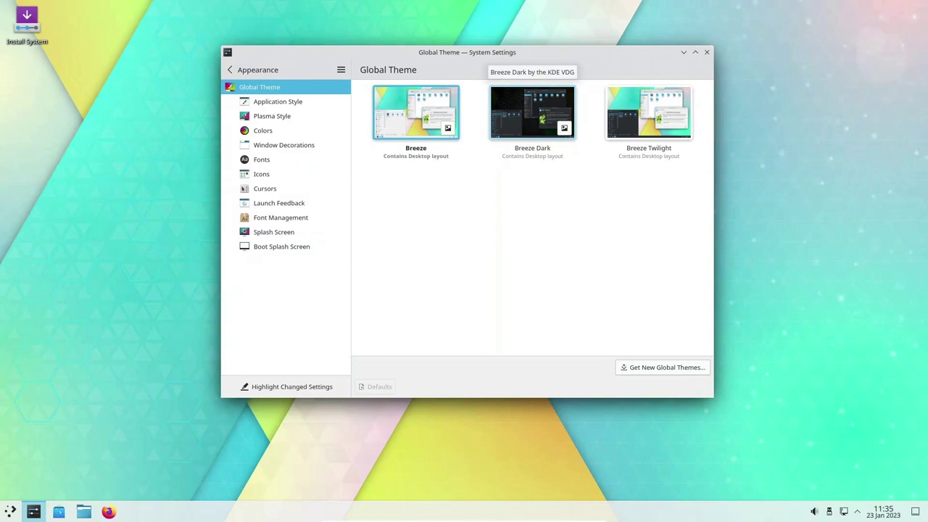
{"action": "left_click", "coordinate": [278, 103]}
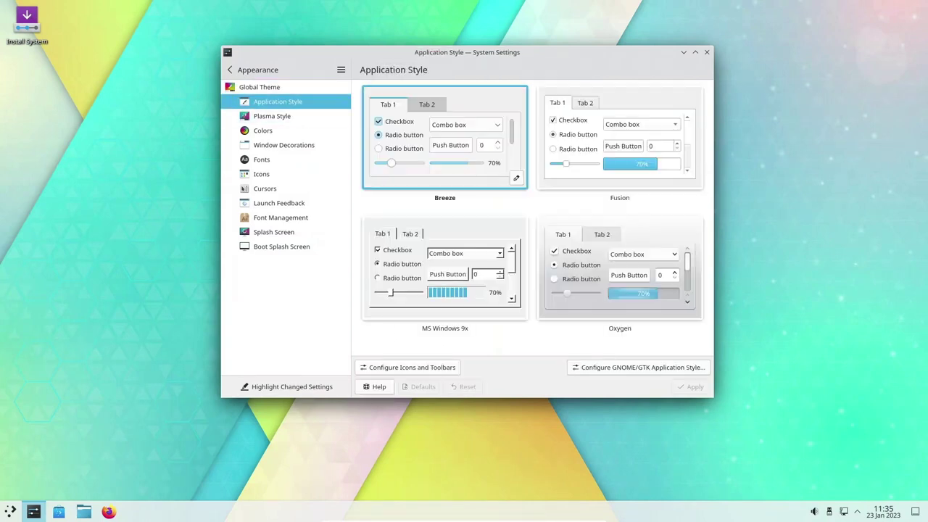
{"action": "left_click", "coordinate": [272, 116]}
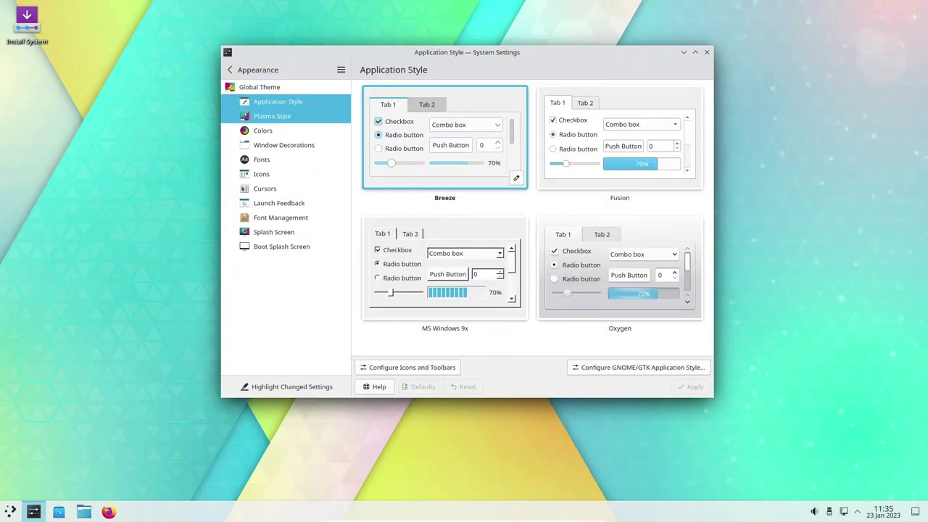
{"action": "left_click", "coordinate": [264, 131]}
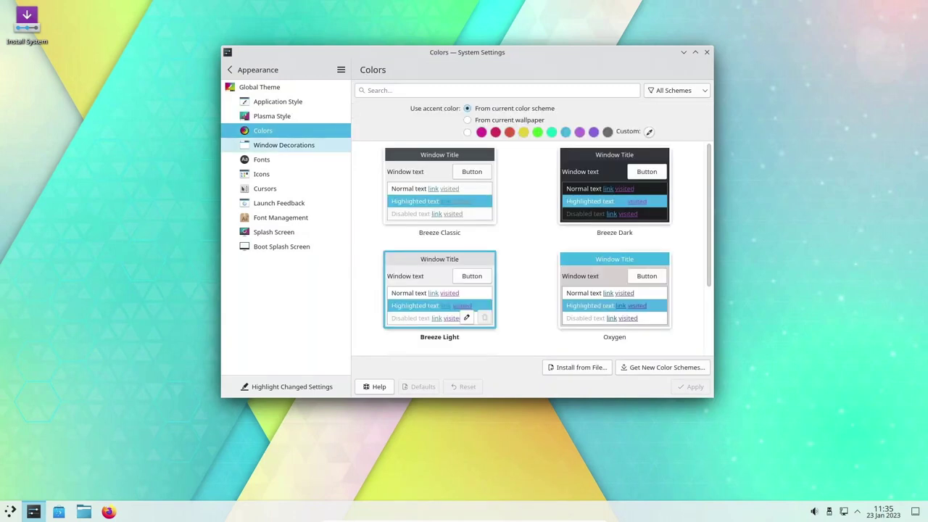
{"action": "scroll", "coordinate": [617, 239], "scroll_direction": "down", "scroll_amount": 2}
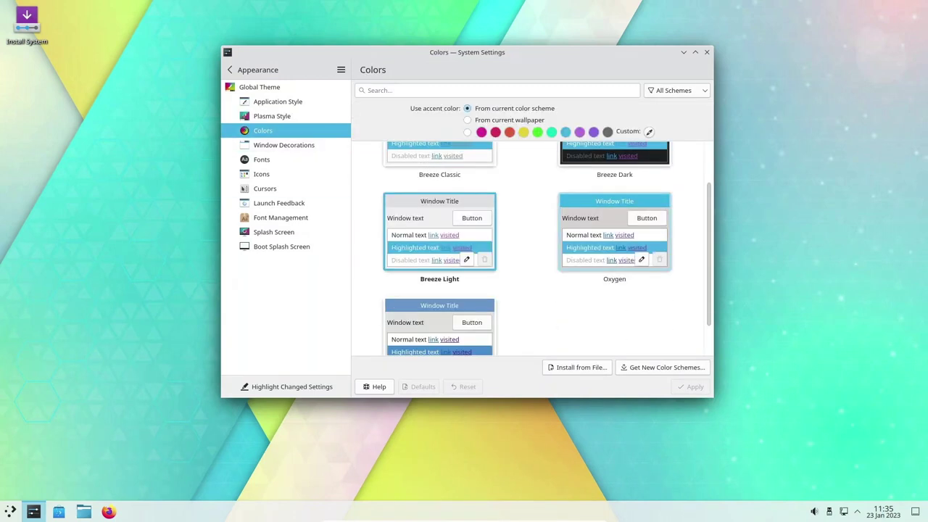
{"action": "scroll", "coordinate": [616, 239], "scroll_direction": "up", "scroll_amount": 1}
{"action": "left_click", "coordinate": [283, 145]}
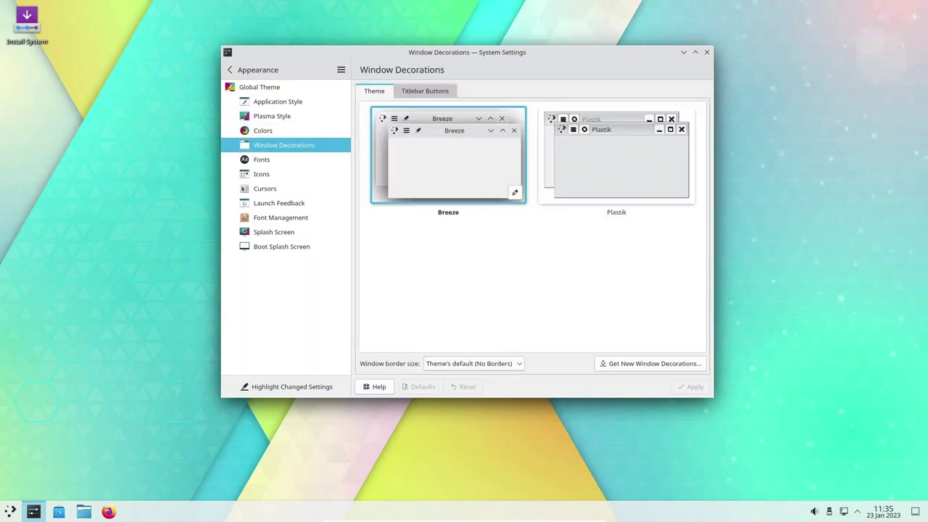
{"action": "left_click", "coordinate": [262, 160]}
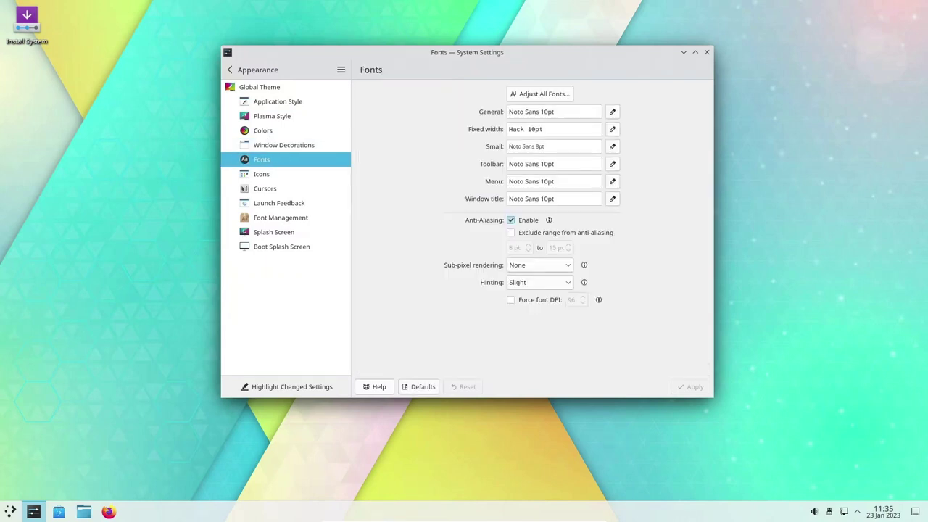
- View the Icons page, browse the downloadable icon themes, and close the download window
{"action": "left_click", "coordinate": [261, 174]}
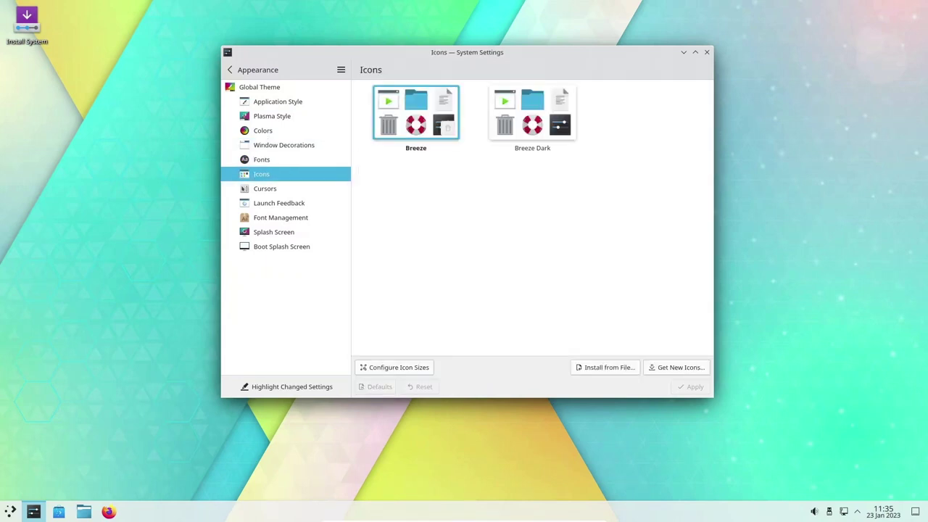
{"action": "left_click", "coordinate": [678, 367]}
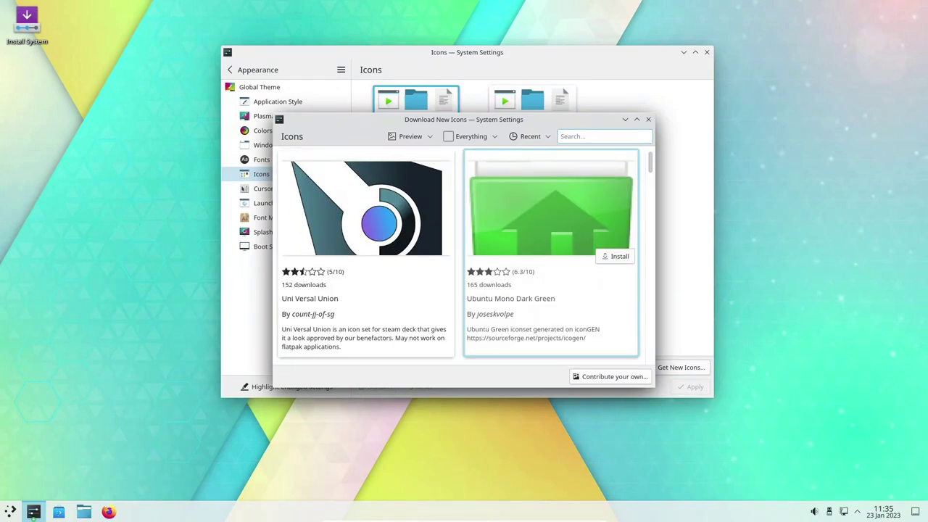
{"action": "scroll", "coordinate": [459, 257], "scroll_direction": "down", "scroll_amount": 3}
{"action": "scroll", "coordinate": [464, 257], "scroll_direction": "down", "scroll_amount": 3}
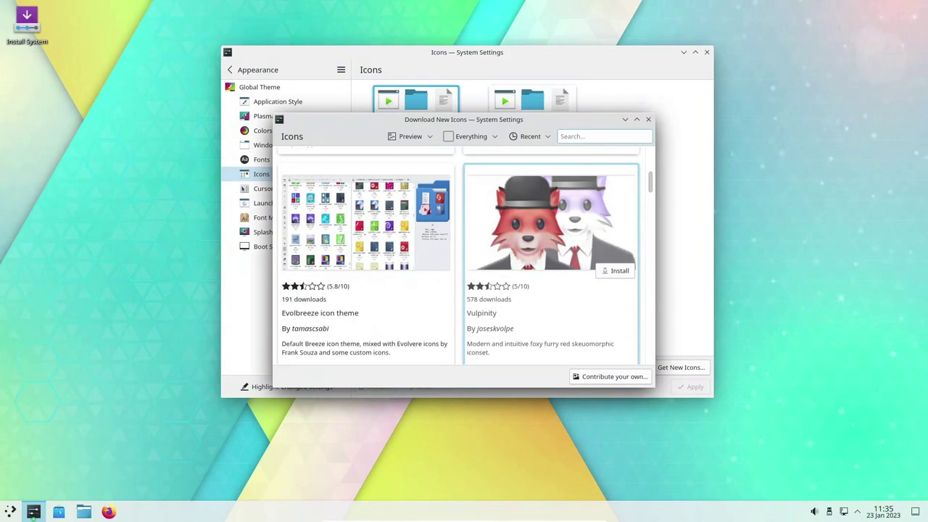
{"action": "scroll", "coordinate": [464, 257], "scroll_direction": "down", "scroll_amount": 2}
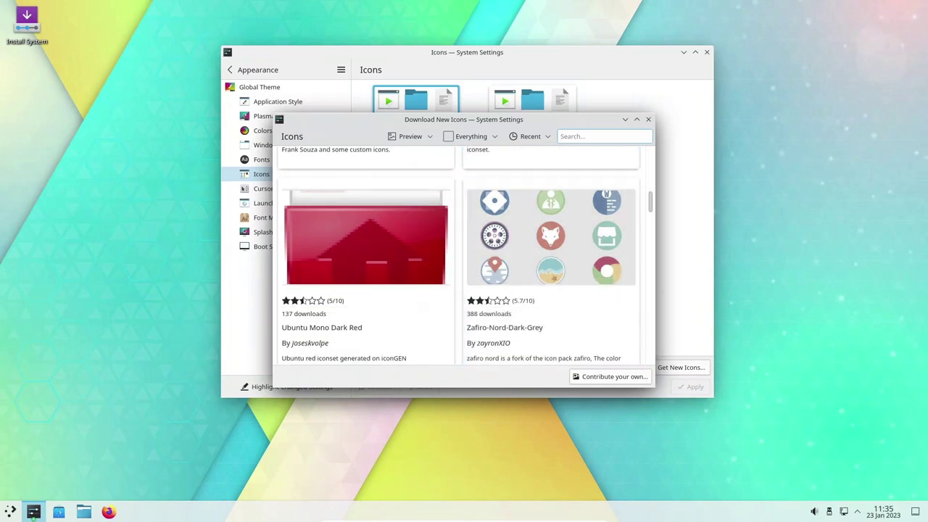
{"action": "left_click", "coordinate": [648, 119]}
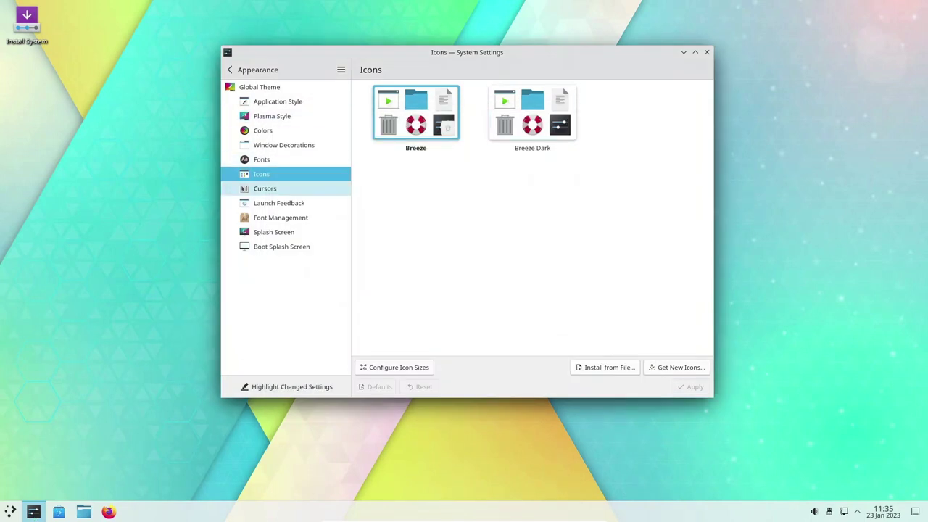
- View the Cursors page, browse the downloadable cursor themes, and close the download window
{"action": "left_click", "coordinate": [265, 188]}
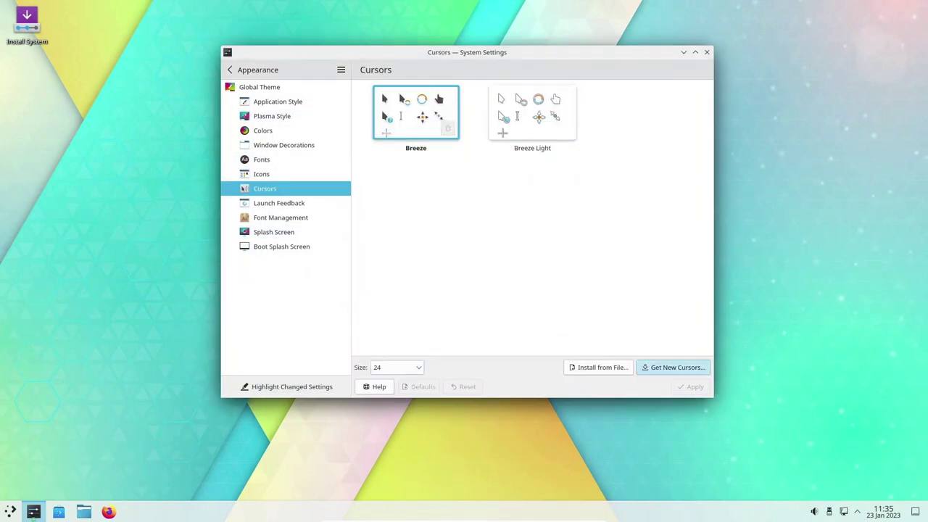
{"action": "left_click", "coordinate": [673, 367]}
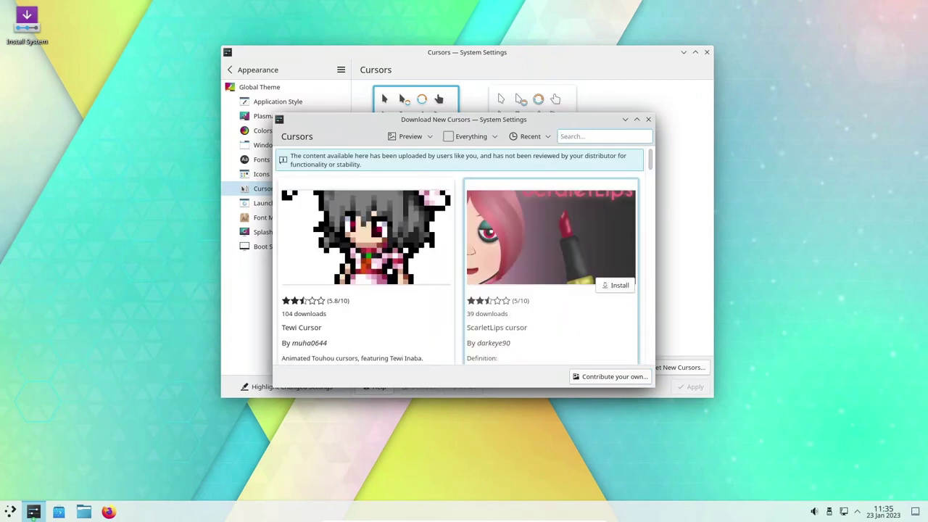
{"action": "scroll", "coordinate": [459, 256], "scroll_direction": "down", "scroll_amount": 3}
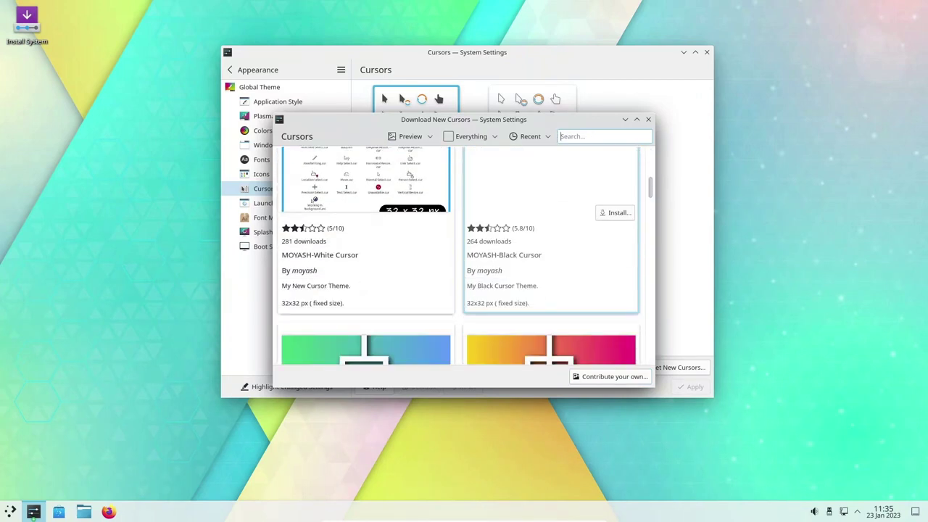
{"action": "scroll", "coordinate": [551, 239], "scroll_direction": "down", "scroll_amount": 1}
{"action": "key", "text": "Escape"}
- View the Launch Feedback and Font Management pages, and browse the fonts available for download
{"action": "left_click", "coordinate": [279, 203]}
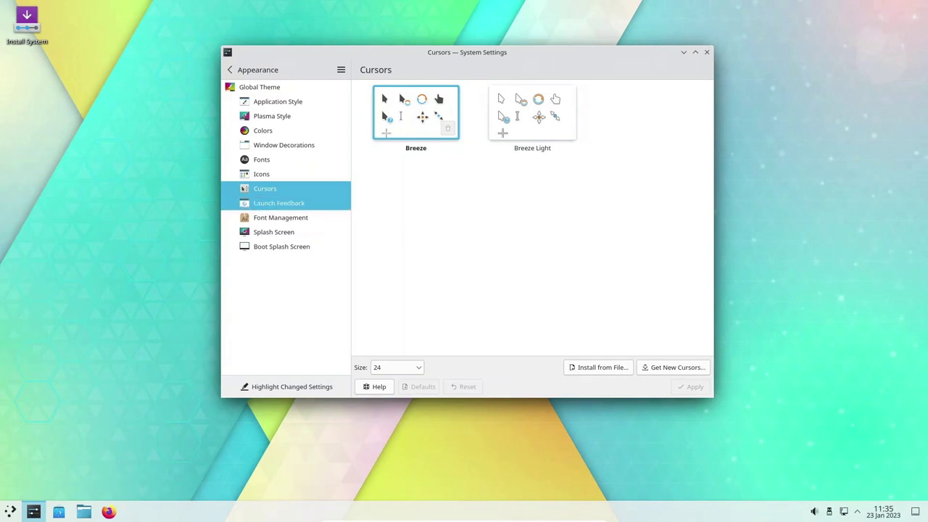
{"action": "left_click", "coordinate": [281, 218]}
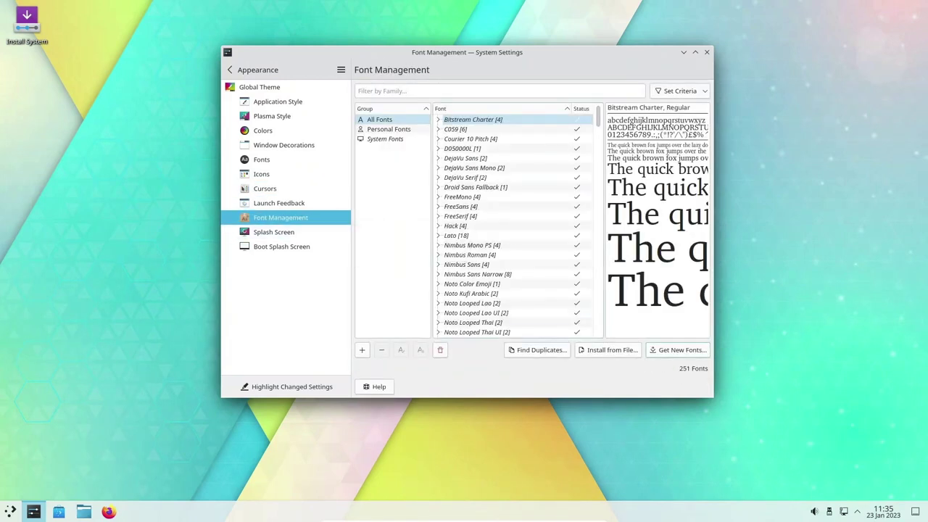
{"action": "left_click", "coordinate": [680, 350]}
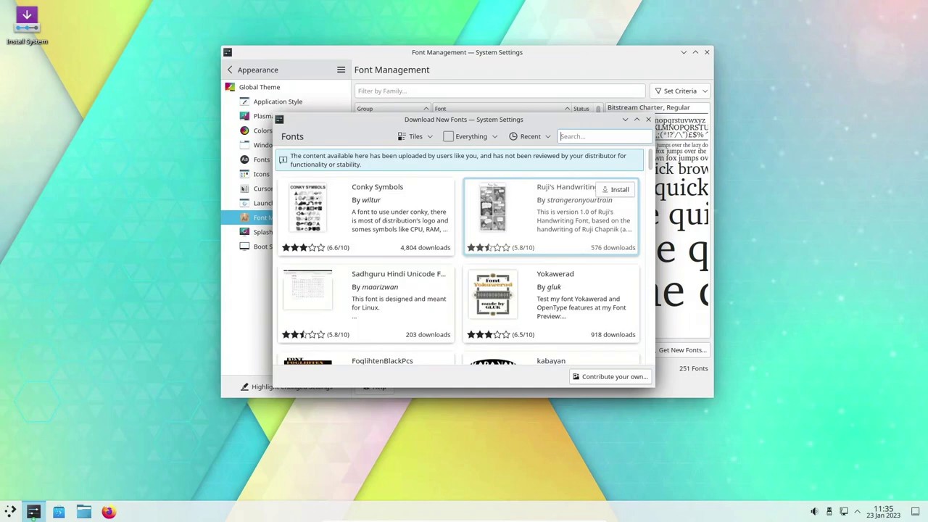
{"action": "scroll", "coordinate": [551, 218], "scroll_direction": "down", "scroll_amount": 3}
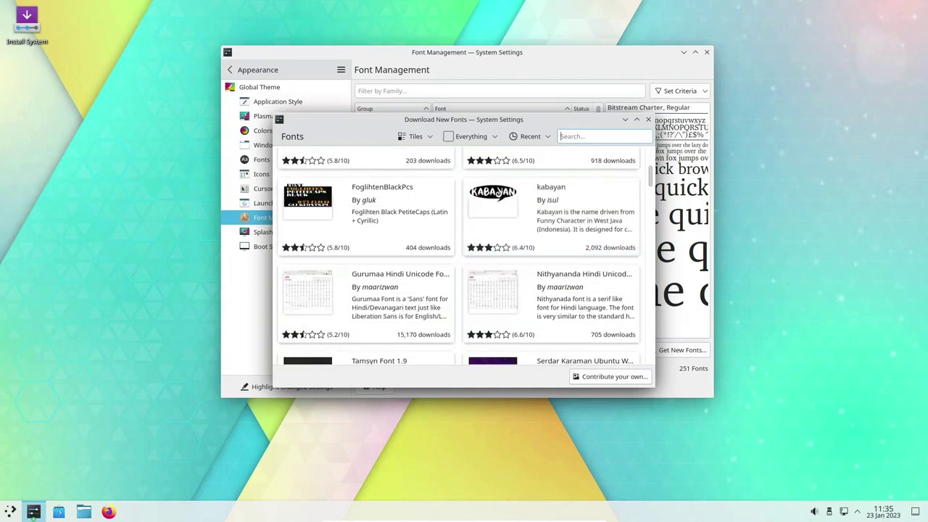
{"action": "left_click", "coordinate": [648, 119]}
- View the Splash Screen and Boot Splash Screen pages, and browse the downloadable global themes
{"action": "left_click", "coordinate": [274, 232]}
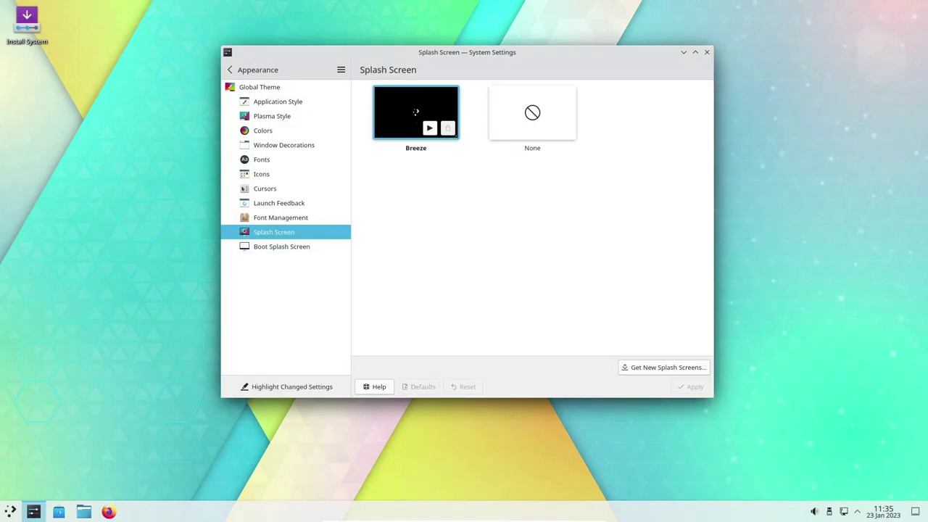
{"action": "left_click", "coordinate": [281, 247]}
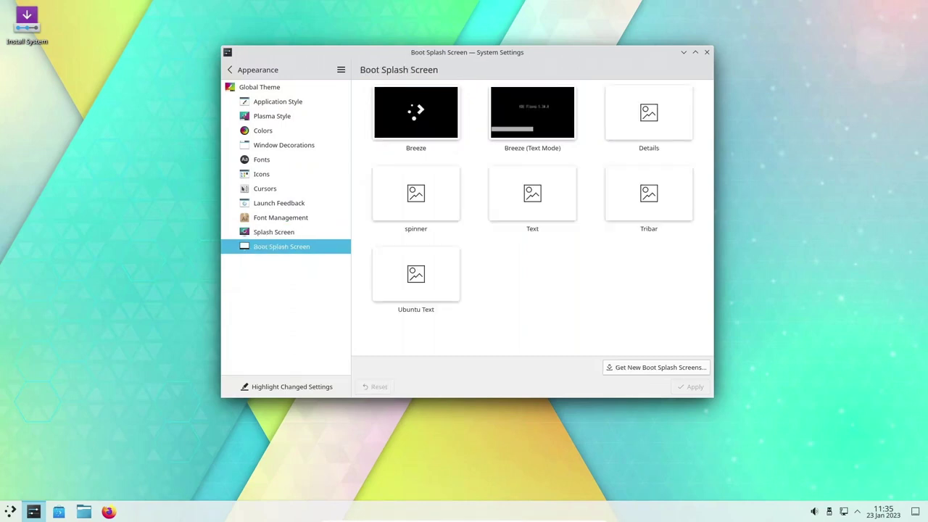
{"action": "left_click", "coordinate": [259, 87]}
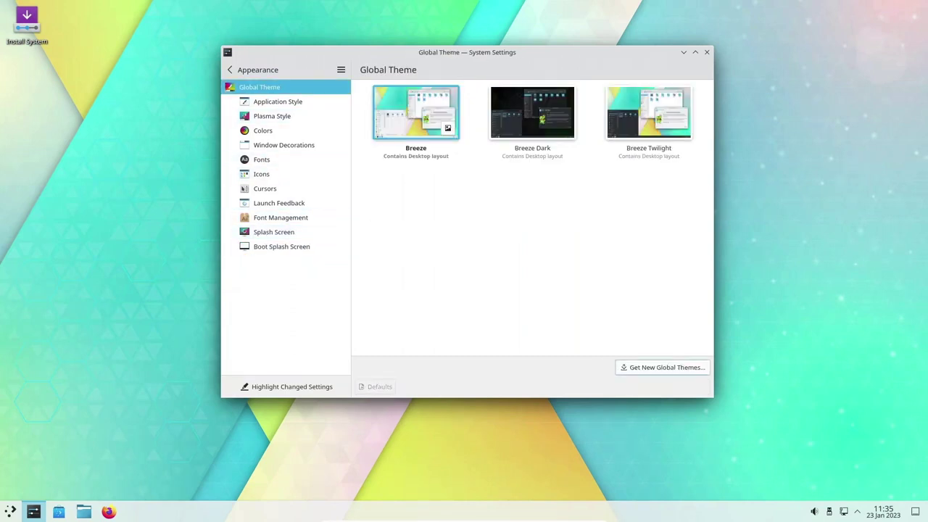
{"action": "left_click", "coordinate": [663, 366]}
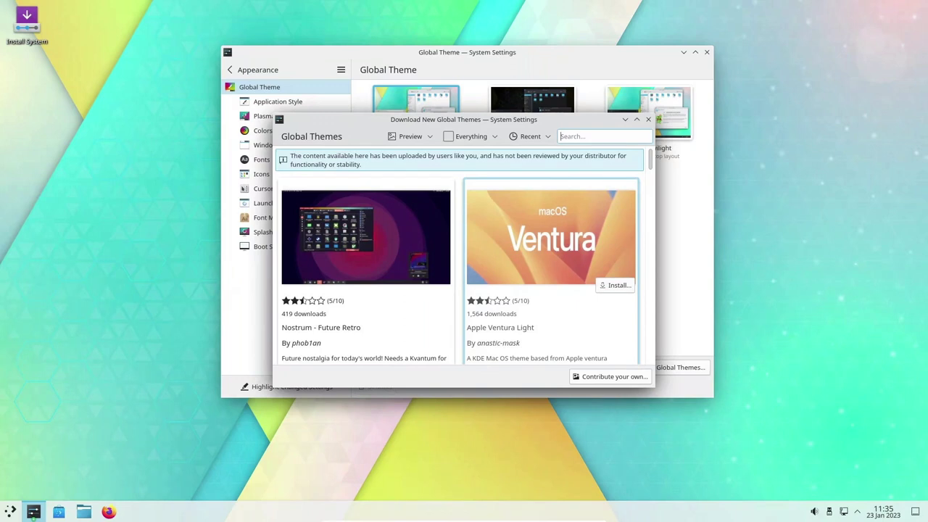
{"action": "scroll", "coordinate": [551, 256], "scroll_direction": "down", "scroll_amount": 1}
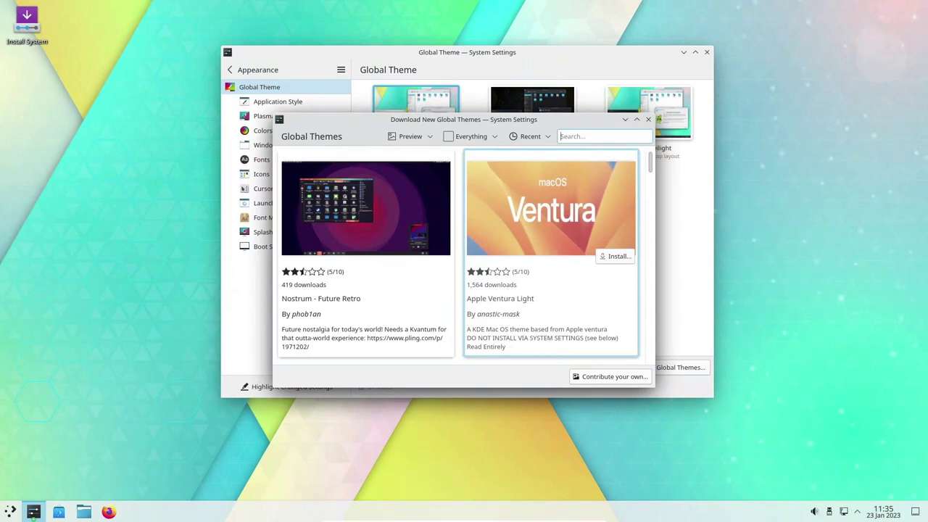
{"action": "scroll", "coordinate": [551, 305], "scroll_direction": "down", "scroll_amount": 4}
{"action": "scroll", "coordinate": [551, 261], "scroll_direction": "down", "scroll_amount": 4}
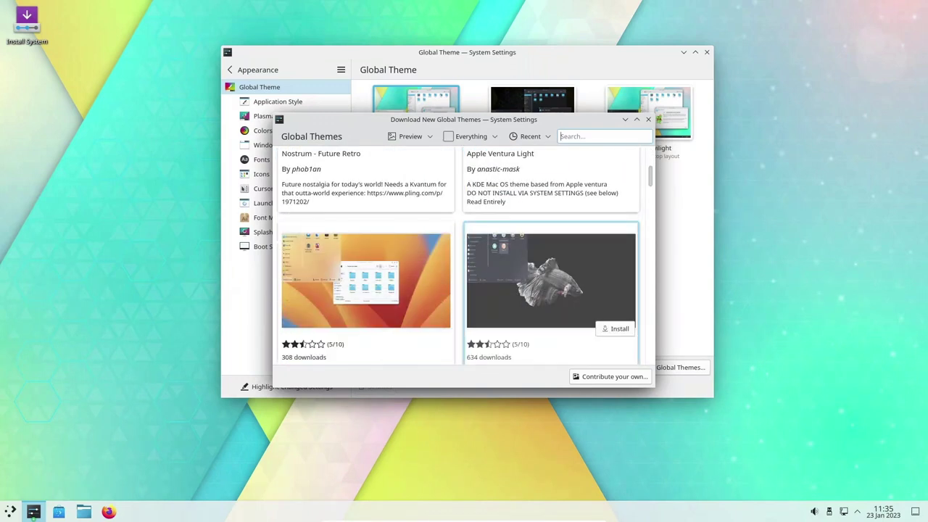
{"action": "scroll", "coordinate": [552, 261], "scroll_direction": "down", "scroll_amount": 10}
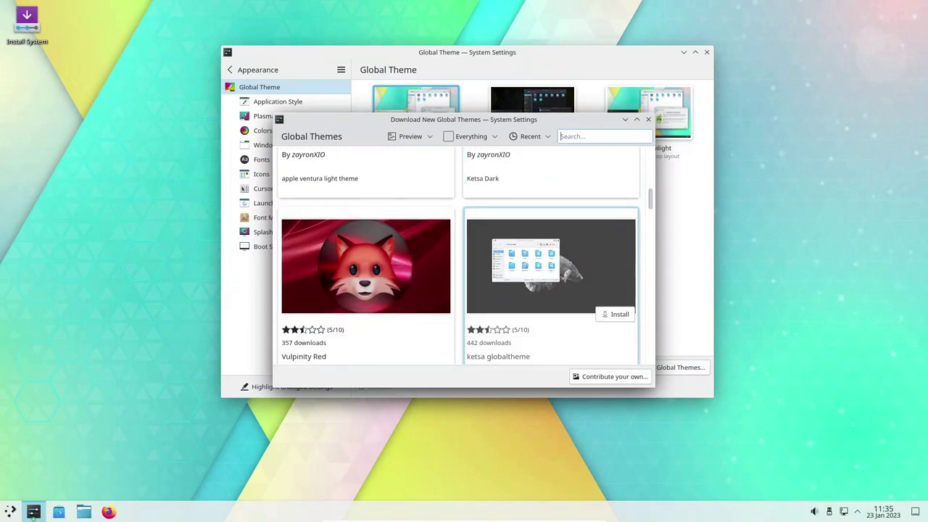
{"action": "scroll", "coordinate": [551, 262], "scroll_direction": "down", "scroll_amount": 10}
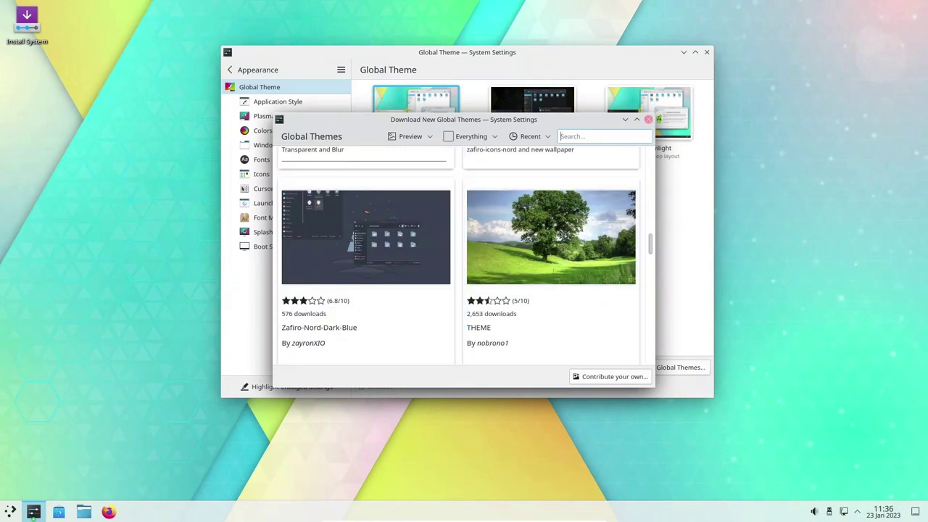
{"action": "left_click", "coordinate": [648, 119]}
- Revisit the General Behavior page under Workspace Behavior and return to the main settings list
{"action": "left_click", "coordinate": [230, 69]}
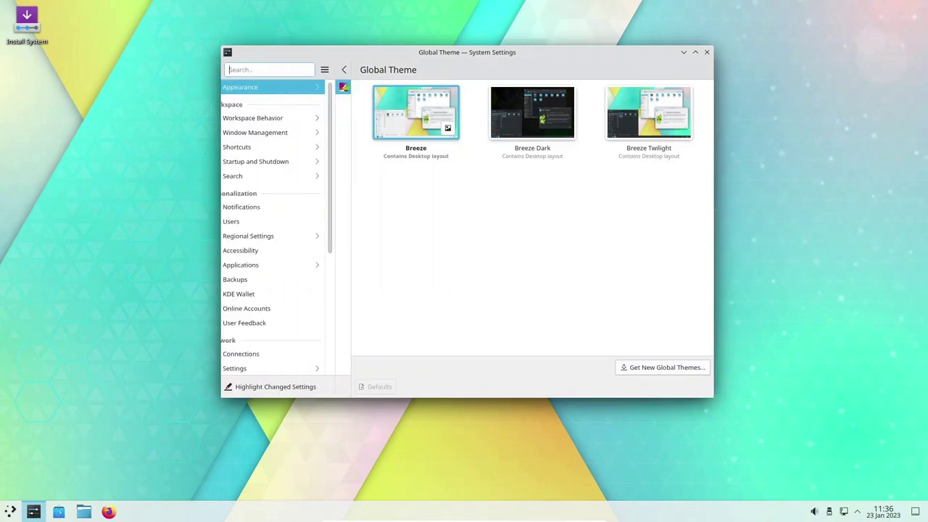
{"action": "left_click", "coordinate": [261, 118]}
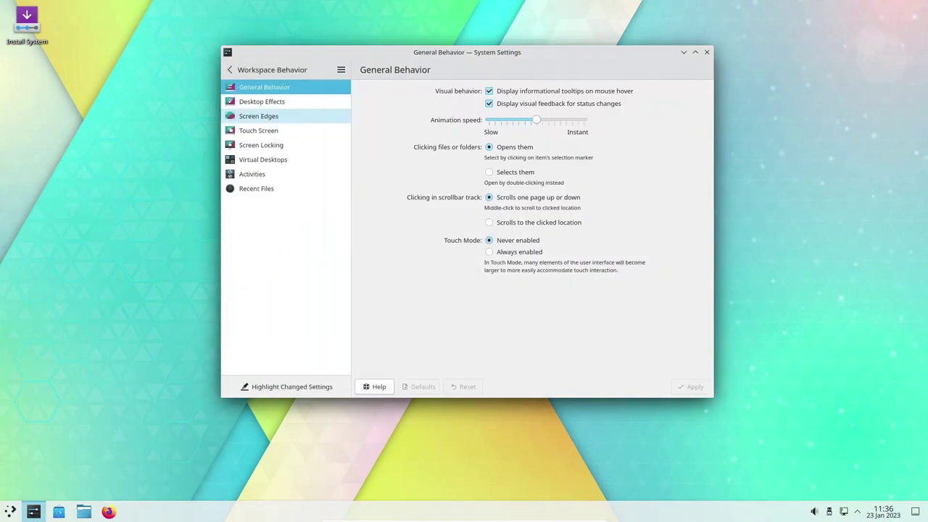
{"action": "left_click", "coordinate": [258, 70]}
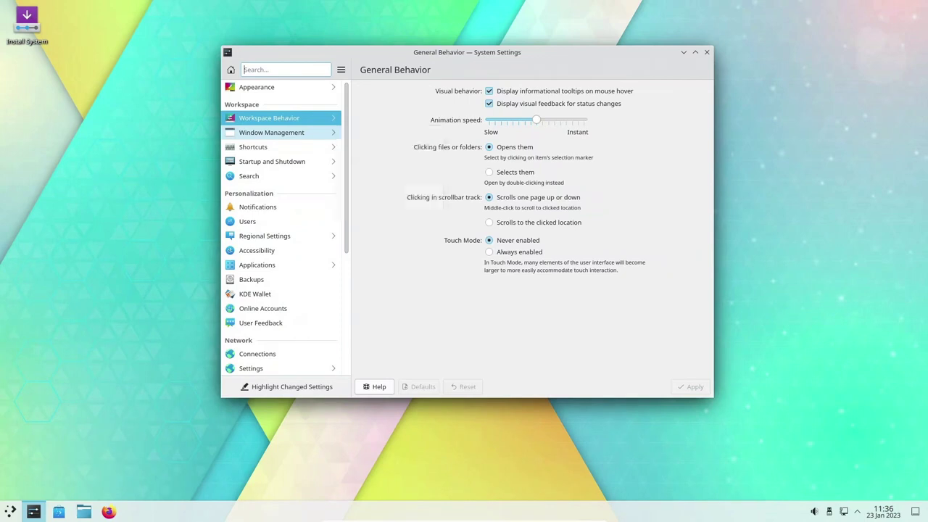
- Review the Notifications, Users and Region & Language pages, and return to the main settings list
{"action": "scroll", "coordinate": [276, 132], "scroll_direction": "down", "scroll_amount": 1}
{"action": "left_click", "coordinate": [258, 178]}
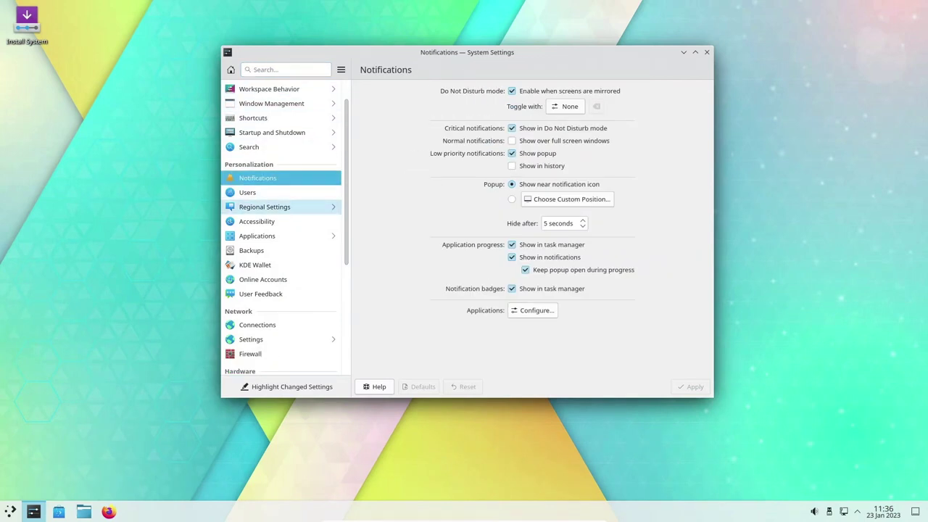
{"action": "left_click", "coordinate": [265, 207]}
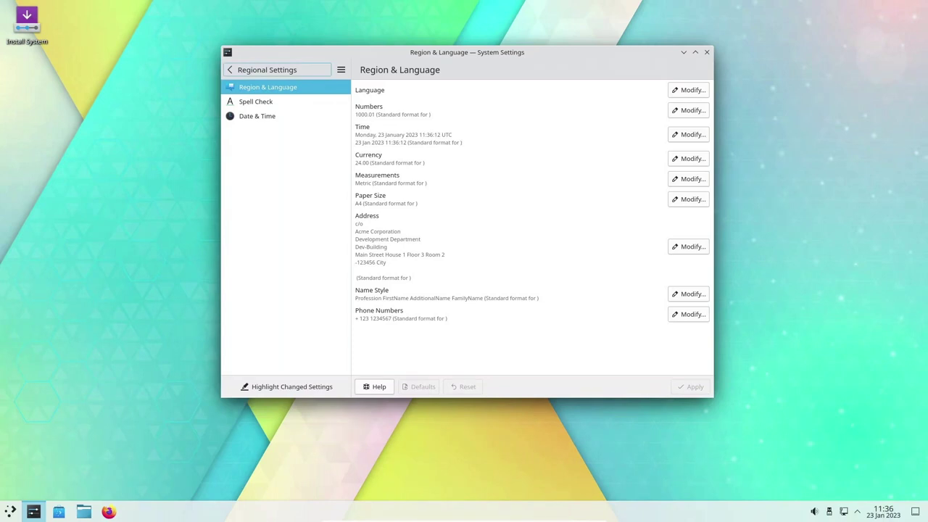
{"action": "left_click", "coordinate": [267, 69]}
{"action": "left_click", "coordinate": [248, 193]}
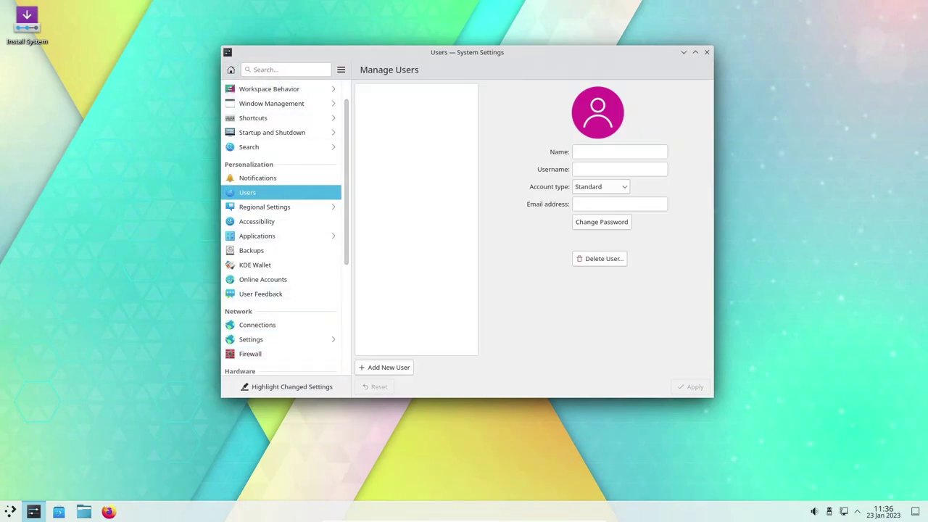
{"action": "left_click", "coordinate": [266, 208]}
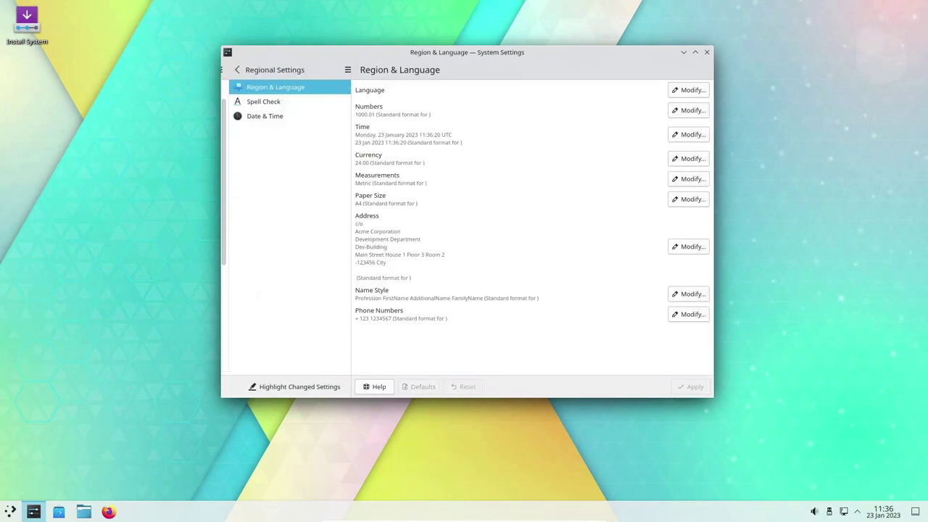
{"action": "left_click", "coordinate": [253, 69]}
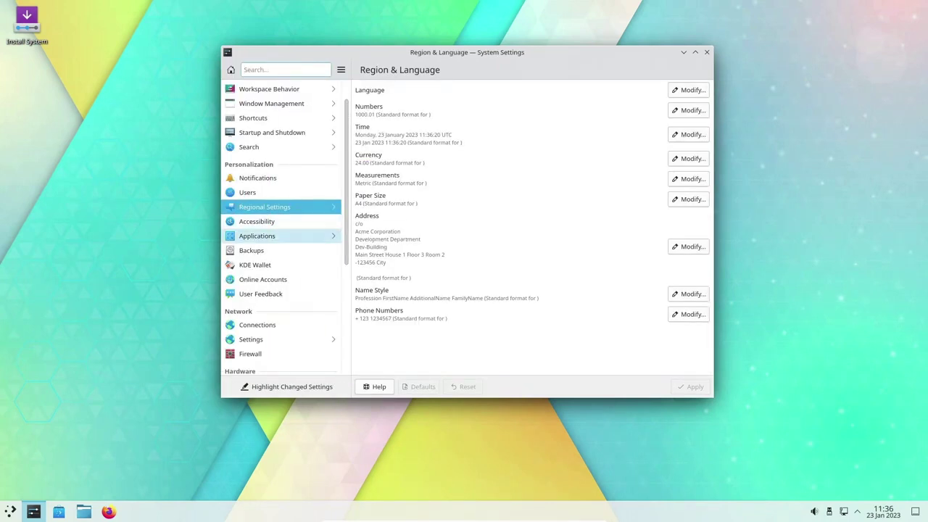
- View the Accessibility page and the File Associations, Locations and Default Applications pages, and return to the main settings list
{"action": "left_click", "coordinate": [258, 222]}
{"action": "left_click", "coordinate": [256, 221]}
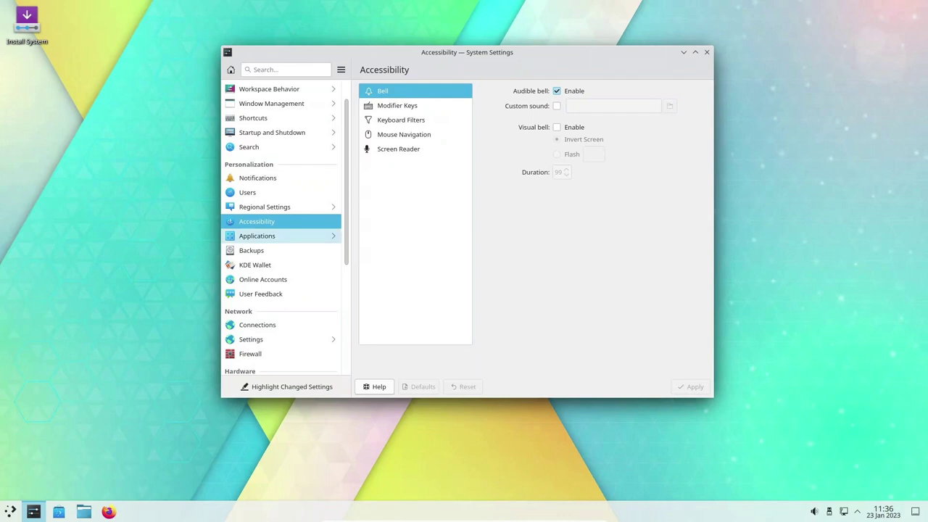
{"action": "left_click", "coordinate": [257, 236]}
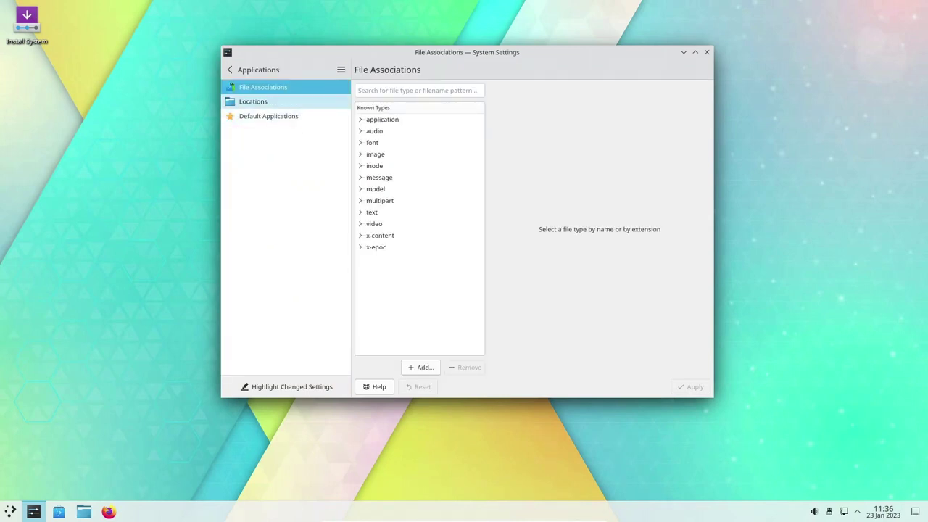
{"action": "left_click", "coordinate": [257, 102]}
{"action": "left_click", "coordinate": [258, 116]}
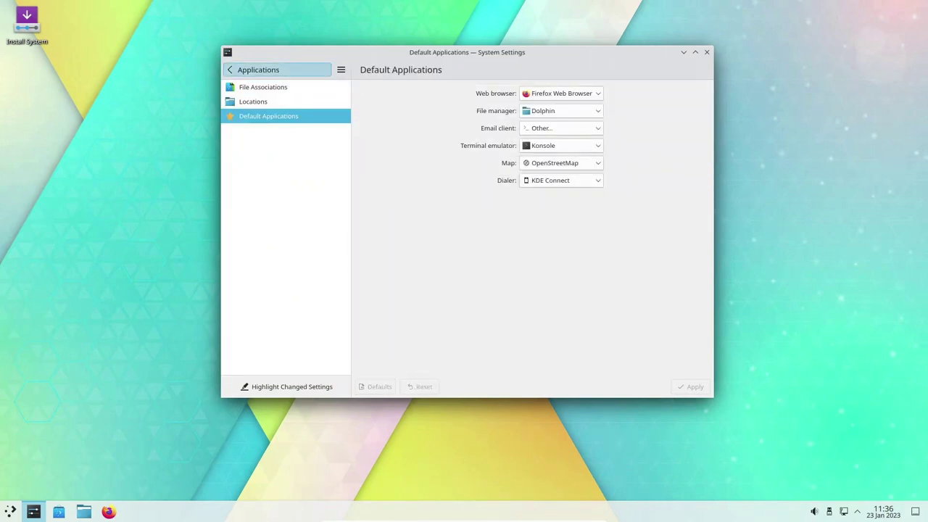
{"action": "left_click", "coordinate": [230, 70]}
- View the Backups, KDE Wallet, Online Accounts and User Feedback settings pages
{"action": "left_click", "coordinate": [251, 250]}
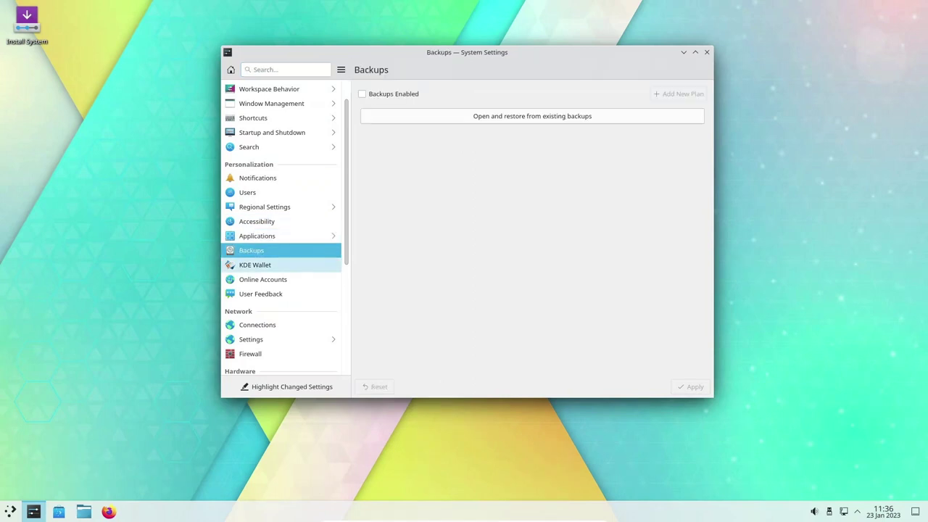
{"action": "left_click", "coordinate": [256, 265]}
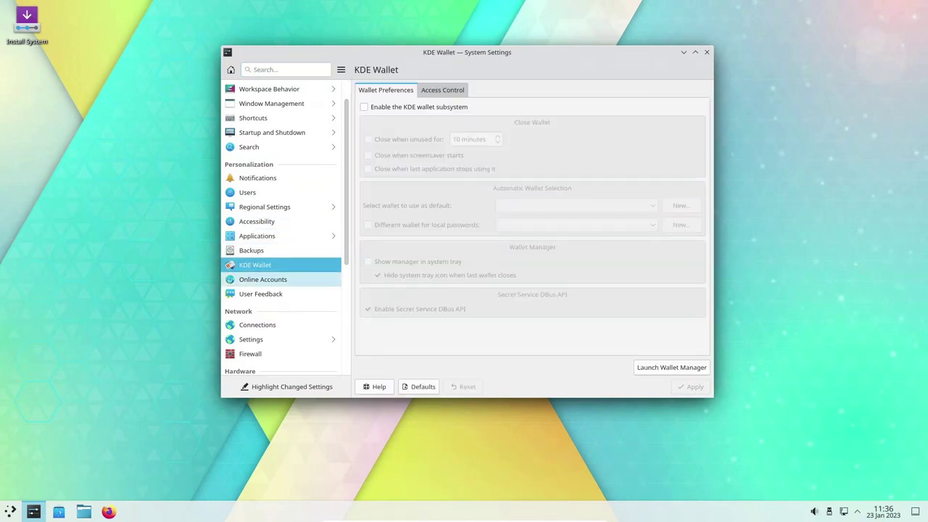
{"action": "left_click", "coordinate": [262, 280]}
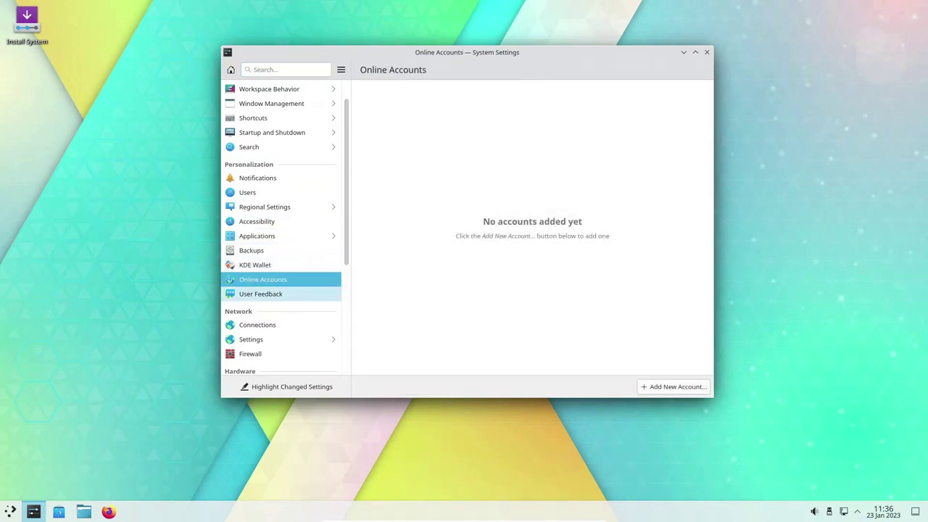
{"action": "left_click", "coordinate": [261, 293]}
- Review the network Connections, Connection Preferences, SSL Preferences, Cookies and Windows Shares pages, and return to the main settings list
{"action": "scroll", "coordinate": [283, 310], "scroll_direction": "down", "scroll_amount": 1}
{"action": "scroll", "coordinate": [283, 310], "scroll_direction": "down", "scroll_amount": 1}
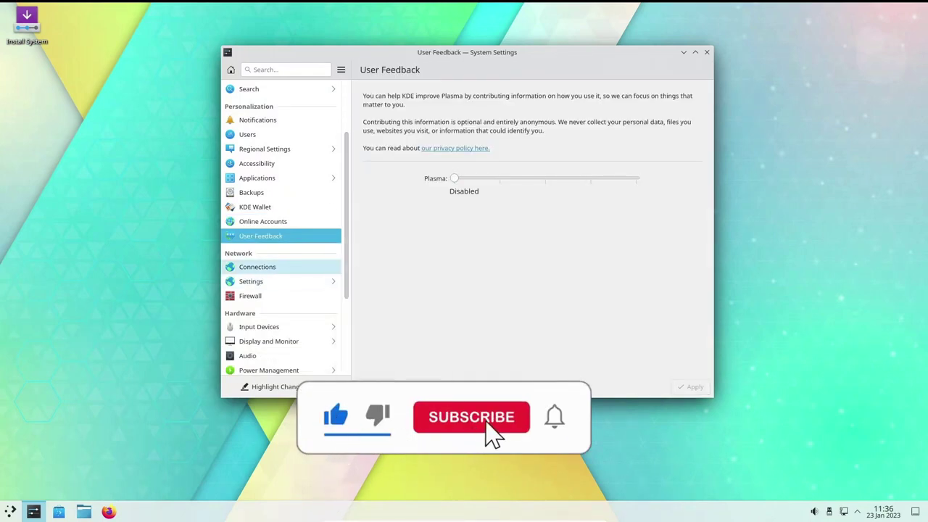
{"action": "left_click", "coordinate": [257, 267]}
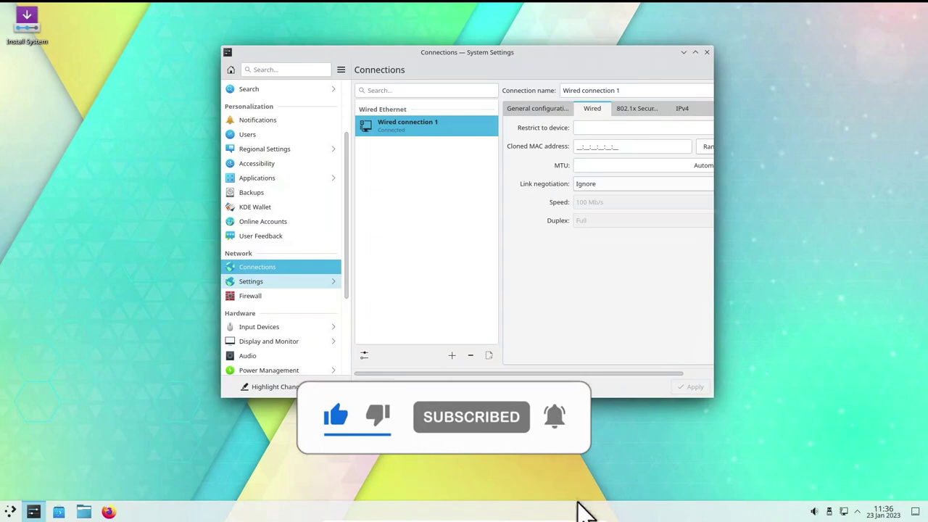
{"action": "left_click", "coordinate": [254, 282]}
{"action": "left_click", "coordinate": [274, 102]}
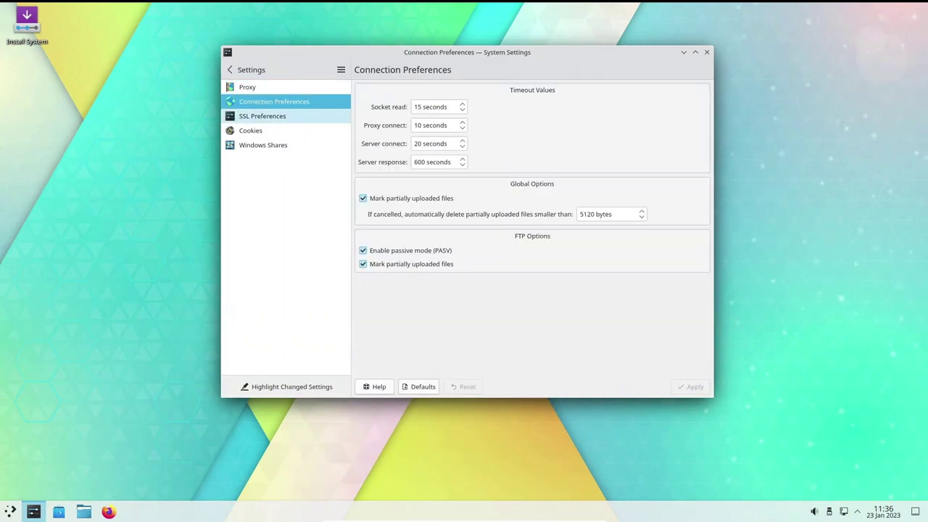
{"action": "left_click", "coordinate": [262, 116]}
{"action": "left_click", "coordinate": [250, 131]}
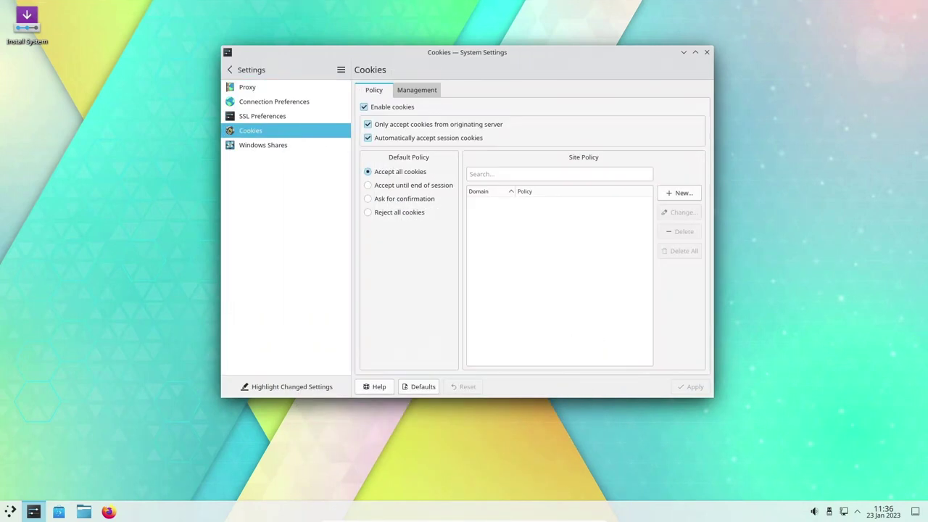
{"action": "left_click", "coordinate": [263, 145]}
{"action": "left_click", "coordinate": [230, 69]}
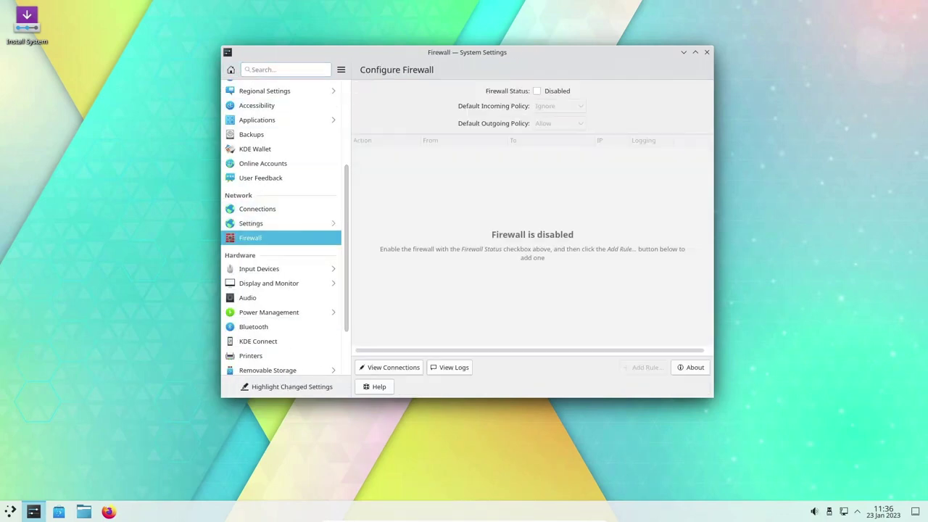
- View the Keyboard, Mouse, Game Controller and Touchpad pages under Input Devices, and return to the main settings list
{"action": "left_click", "coordinate": [260, 270]}
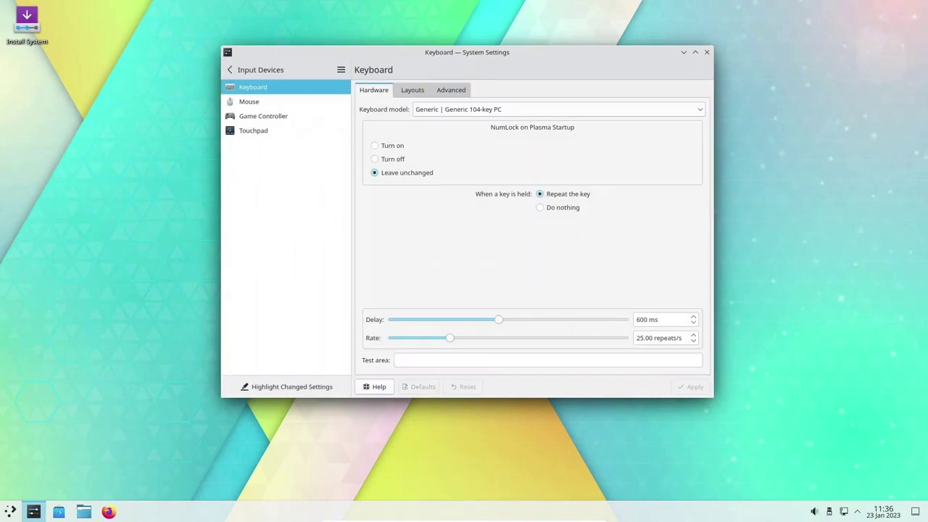
{"action": "left_click", "coordinate": [253, 102]}
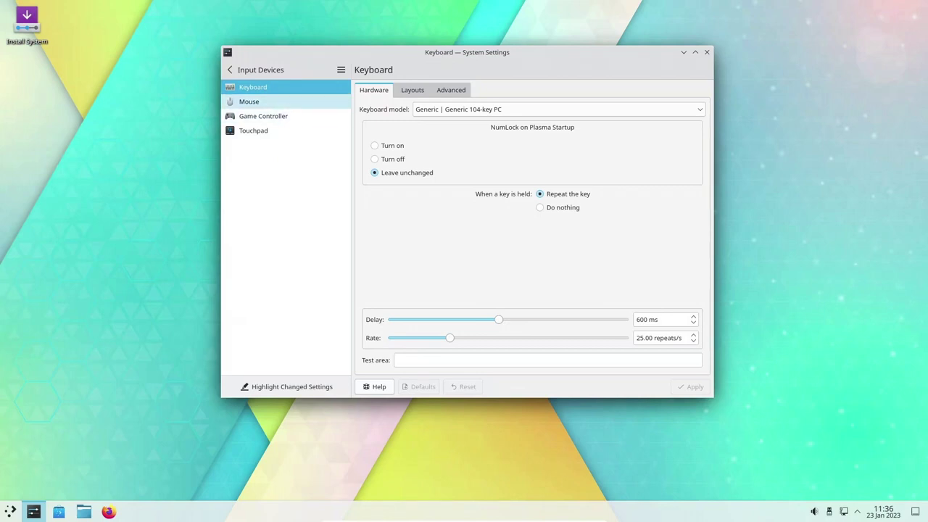
{"action": "left_click", "coordinate": [263, 116]}
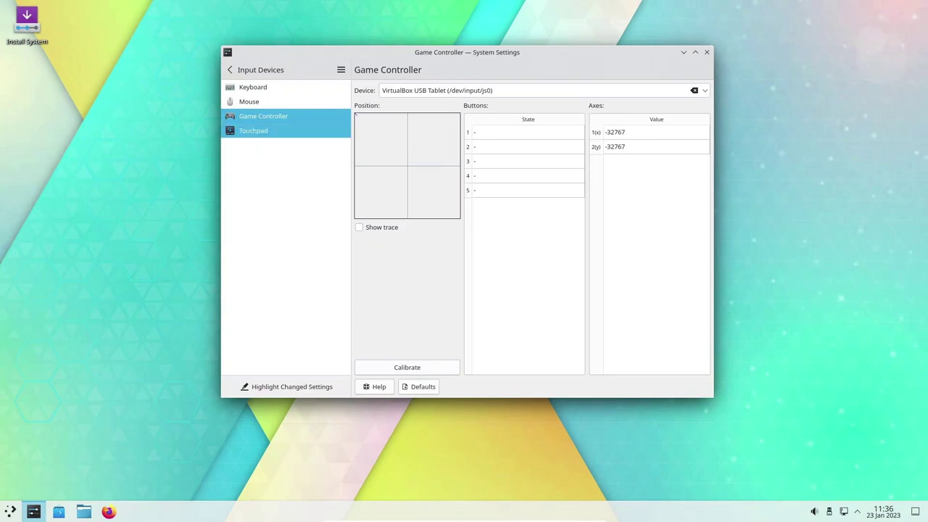
{"action": "left_click", "coordinate": [253, 130]}
{"action": "left_click", "coordinate": [230, 69]}
- View the Display Configuration, Compositor, Gamma and Night Color pages, and return to the main settings list
{"action": "scroll", "coordinate": [261, 268], "scroll_direction": "down", "scroll_amount": 1}
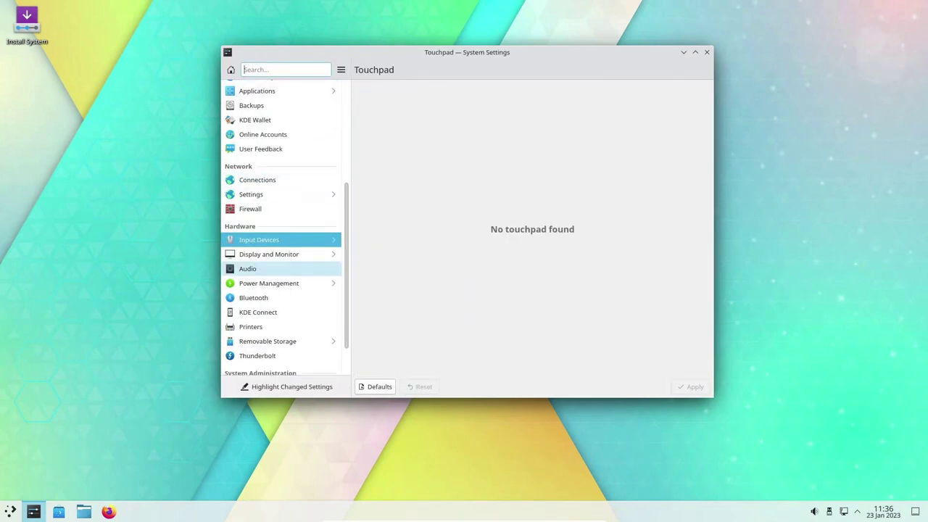
{"action": "left_click", "coordinate": [261, 253]}
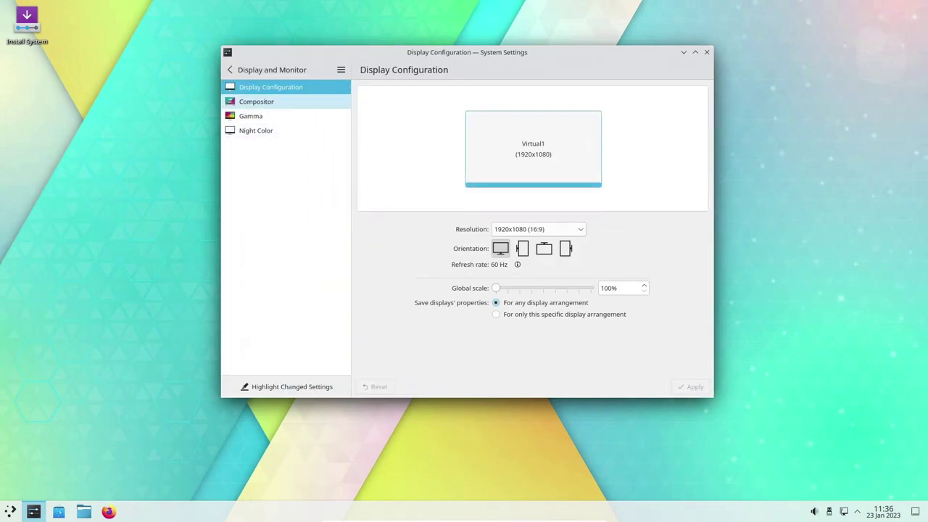
{"action": "left_click", "coordinate": [276, 102]}
{"action": "left_click", "coordinate": [276, 116]}
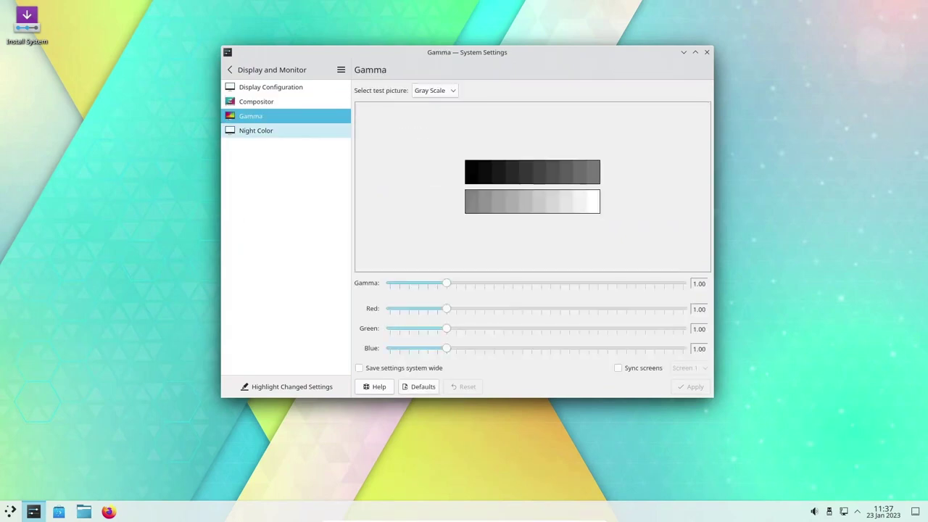
{"action": "left_click", "coordinate": [276, 131]}
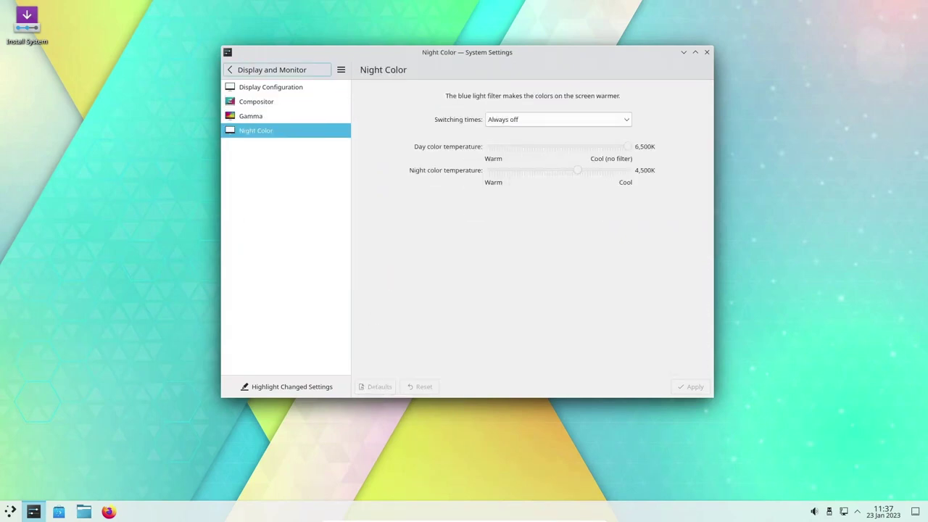
{"action": "left_click", "coordinate": [236, 70]}
- View the Audio page and the Power Management pages, including Activity and Advanced Power Settings, and return to the main settings list
{"action": "scroll", "coordinate": [285, 232], "scroll_direction": "down", "scroll_amount": 1}
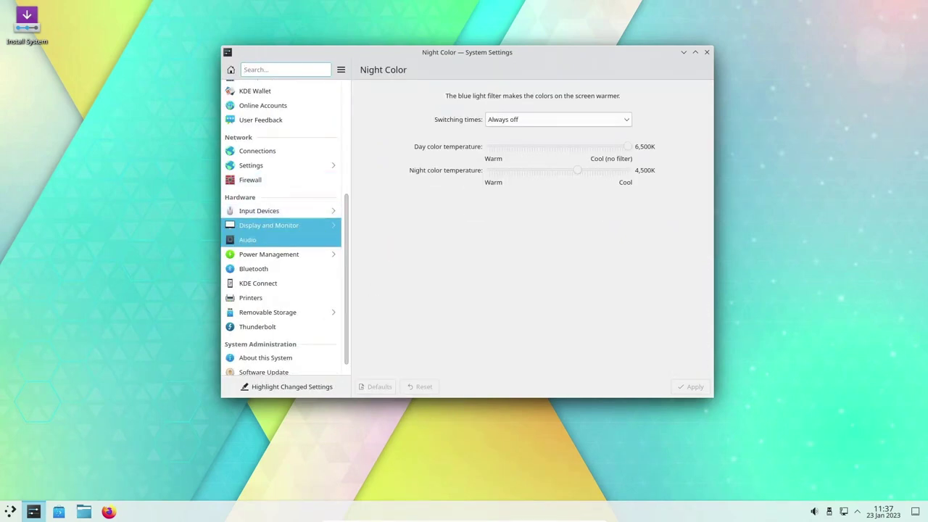
{"action": "left_click", "coordinate": [269, 239]}
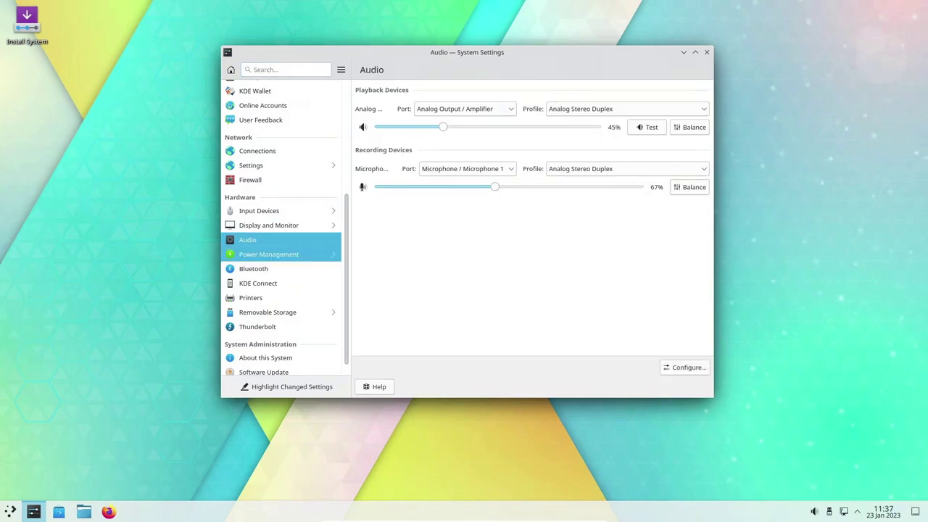
{"action": "left_click", "coordinate": [268, 254]}
{"action": "left_click", "coordinate": [272, 102]}
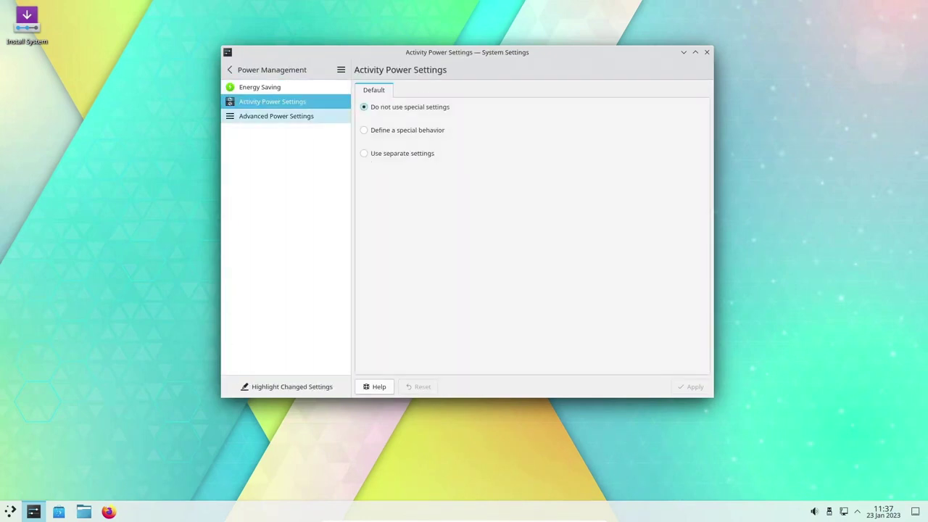
{"action": "left_click", "coordinate": [276, 116]}
{"action": "left_click", "coordinate": [230, 69]}
- View the Bluetooth, KDE Connect and Printers settings pages under Hardware
{"action": "scroll", "coordinate": [283, 232], "scroll_direction": "down", "scroll_amount": 1}
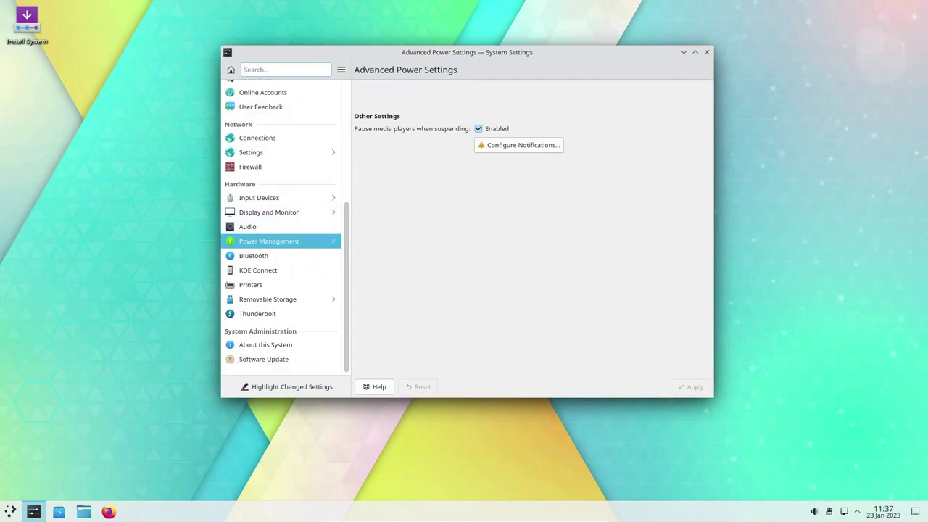
{"action": "left_click", "coordinate": [254, 255]}
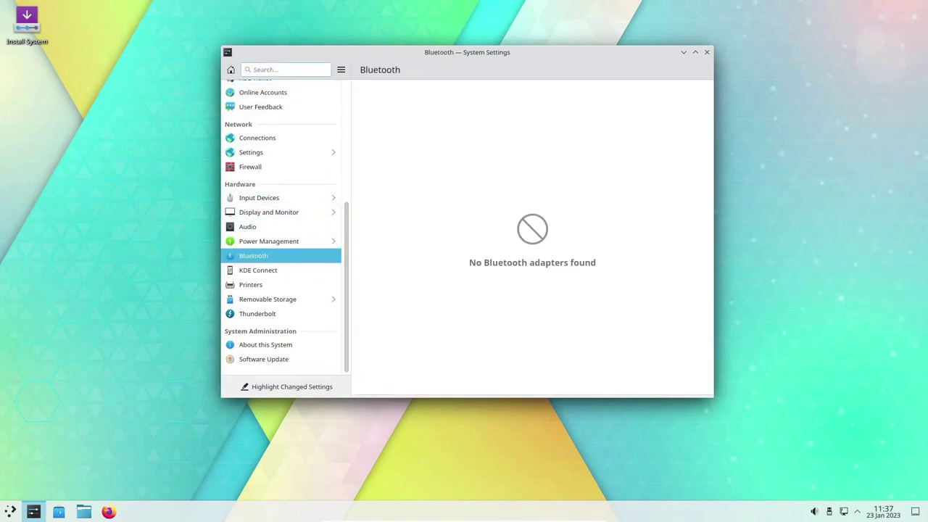
{"action": "left_click", "coordinate": [258, 270]}
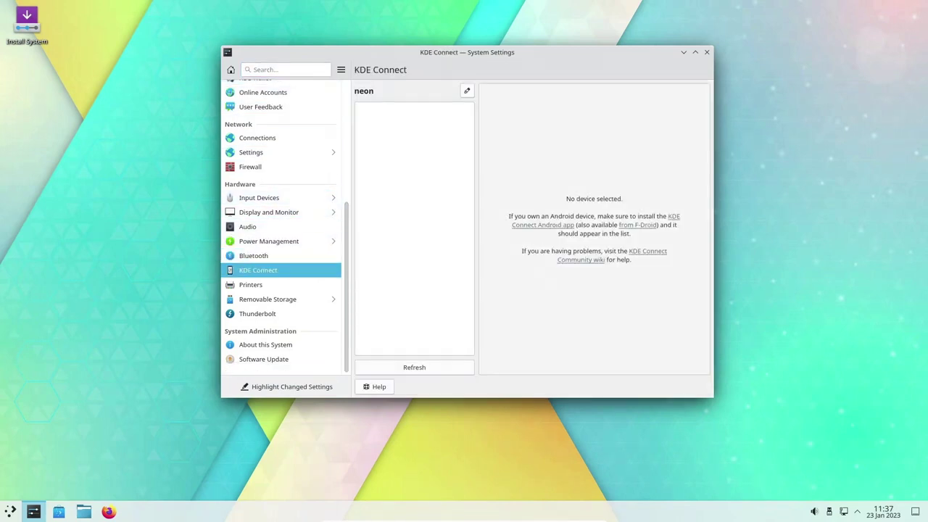
{"action": "left_click", "coordinate": [251, 284]}
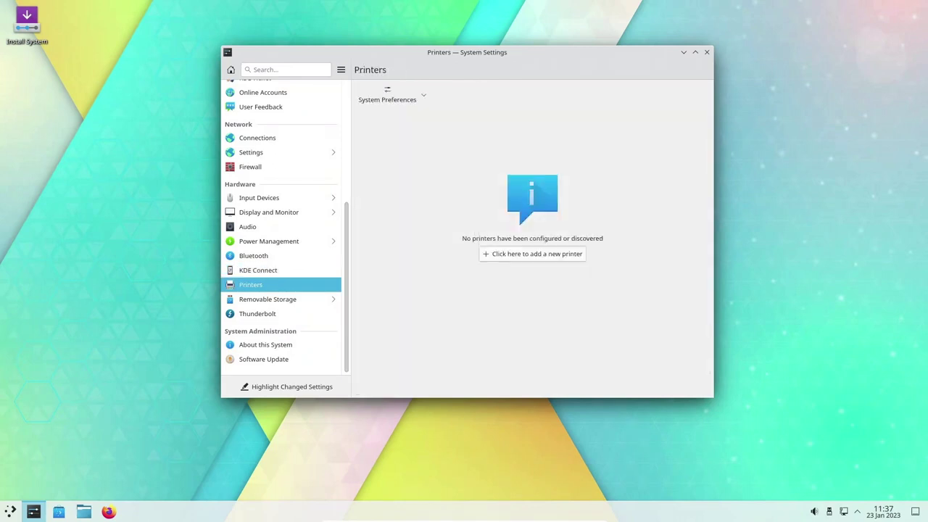
- View the Device Actions, Digital Camera and Removable Devices pages under Removable Storage, and return to the main settings list
{"action": "left_click", "coordinate": [268, 299]}
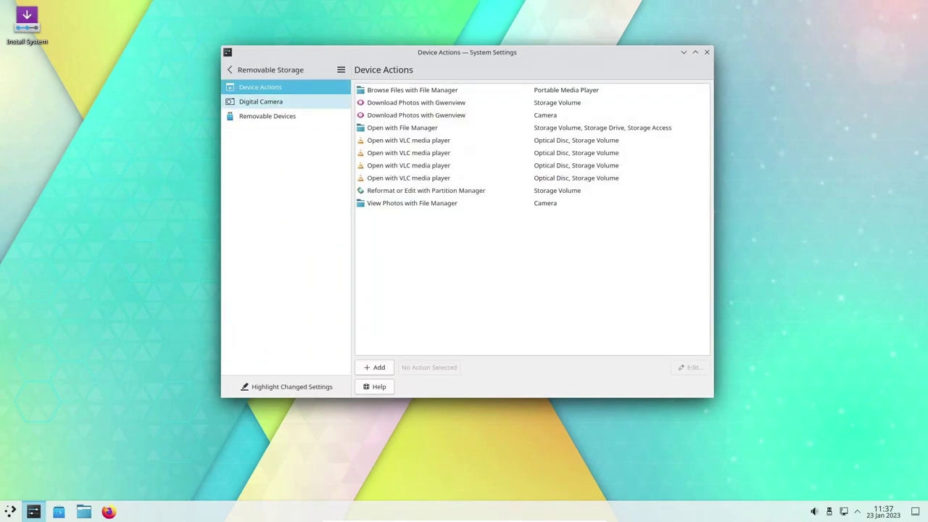
{"action": "left_click", "coordinate": [261, 101]}
{"action": "left_click", "coordinate": [267, 116]}
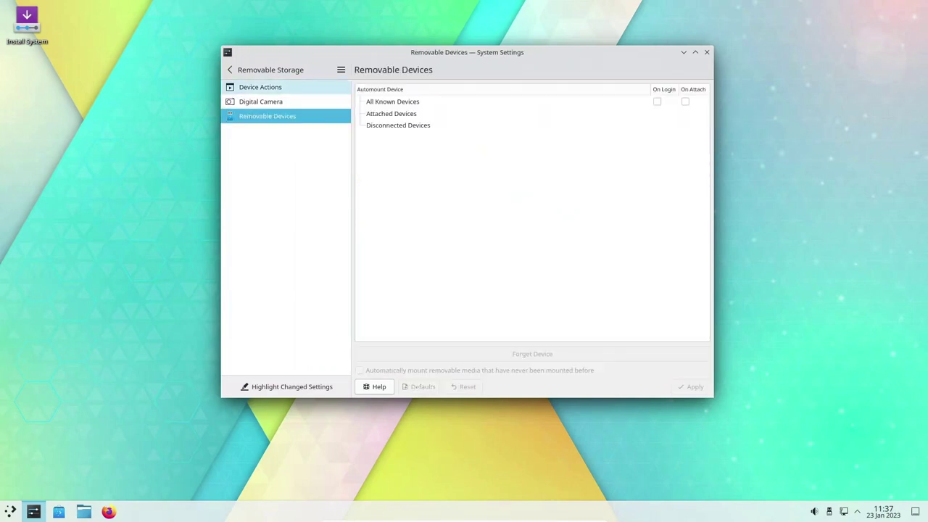
{"action": "left_click", "coordinate": [260, 87]}
{"action": "left_click", "coordinate": [231, 70]}
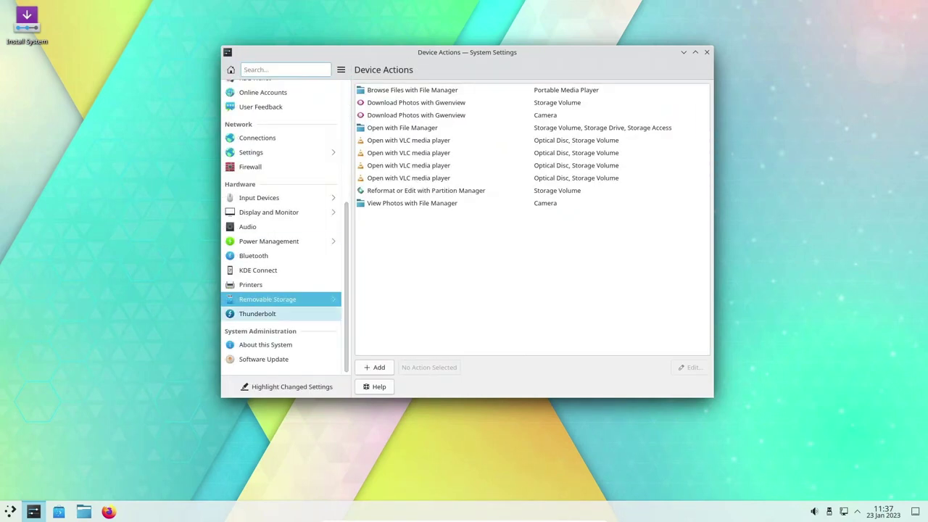
- View the Thunderbolt page and the About this System information, and close System Settings
{"action": "left_click", "coordinate": [258, 313]}
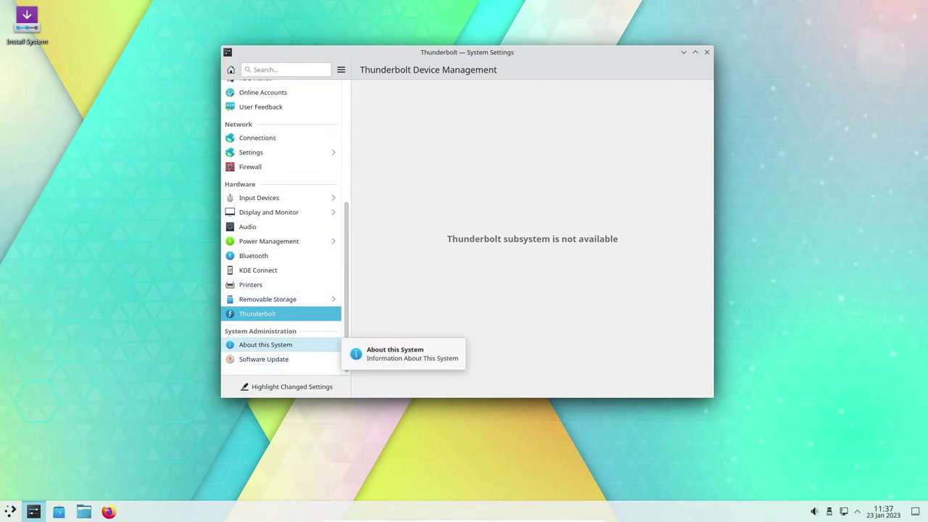
{"action": "left_click", "coordinate": [266, 345]}
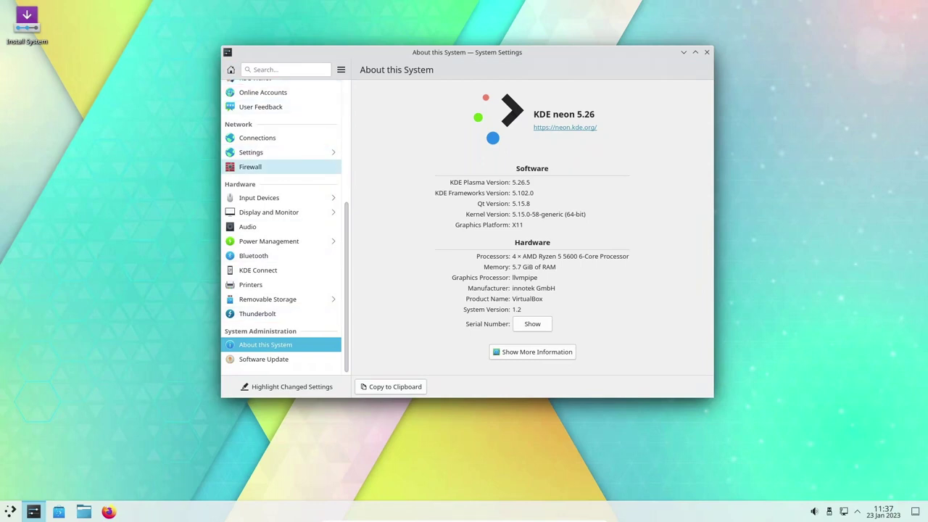
{"action": "left_click", "coordinate": [707, 51]}
- Open the desktop and wallpaper configuration and apply the Altai wallpaper
{"action": "right_click", "coordinate": [419, 104]}
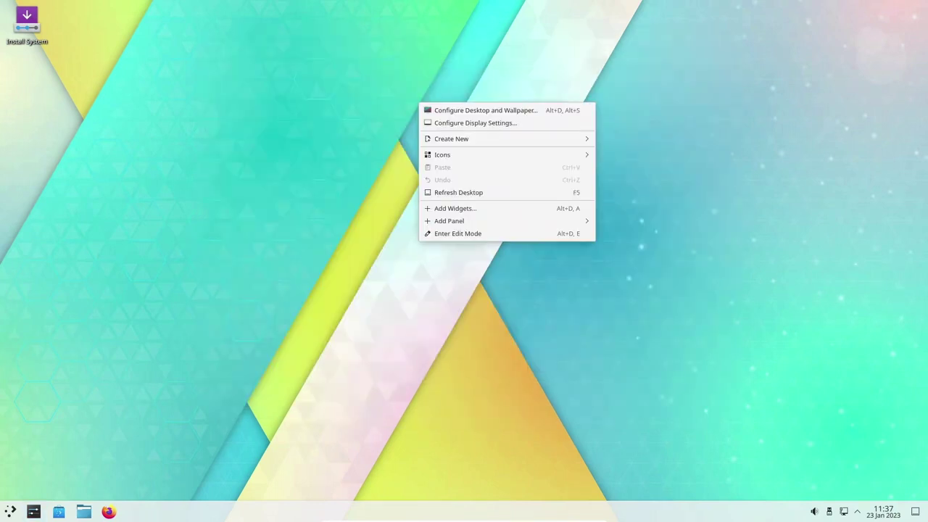
{"action": "left_click", "coordinate": [452, 111]}
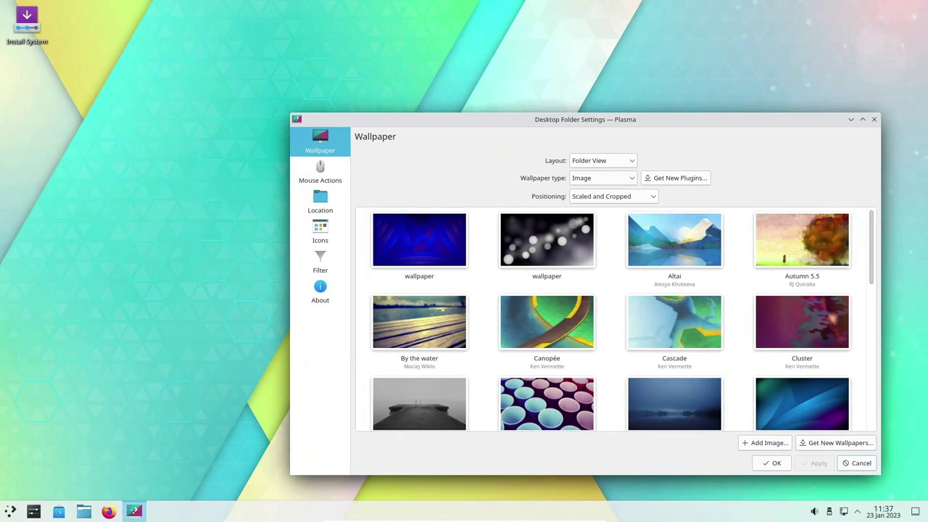
{"action": "left_click_drag", "start_coordinate": [617, 120], "coordinate": [495, 31]}
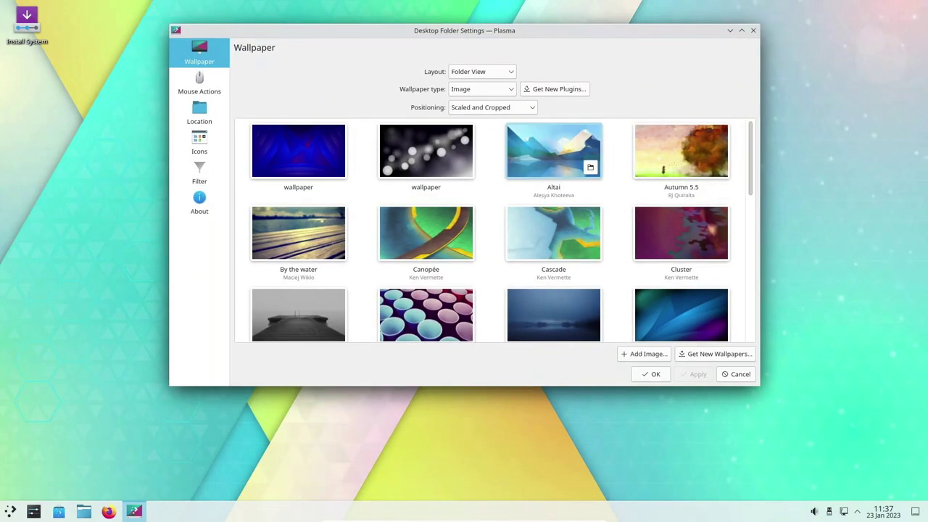
{"action": "left_click", "coordinate": [554, 150]}
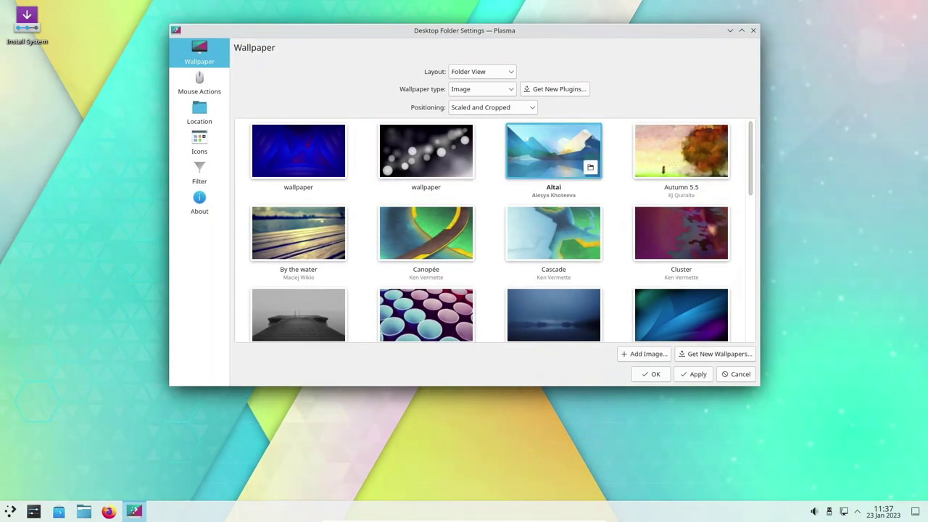
- Change the desktop wallpaper to Darkest Hour and move the settings window aside
{"action": "scroll", "coordinate": [553, 301], "scroll_direction": "down", "scroll_amount": 1}
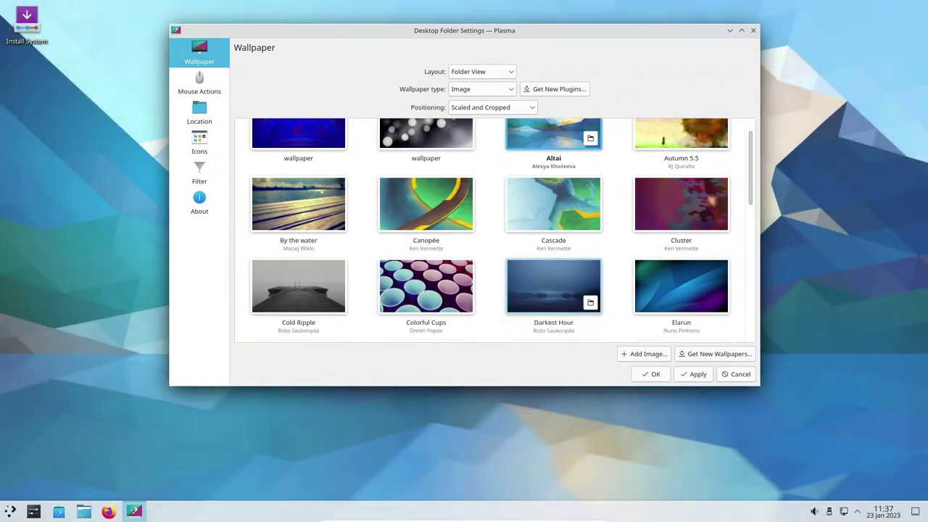
{"action": "left_click", "coordinate": [553, 290]}
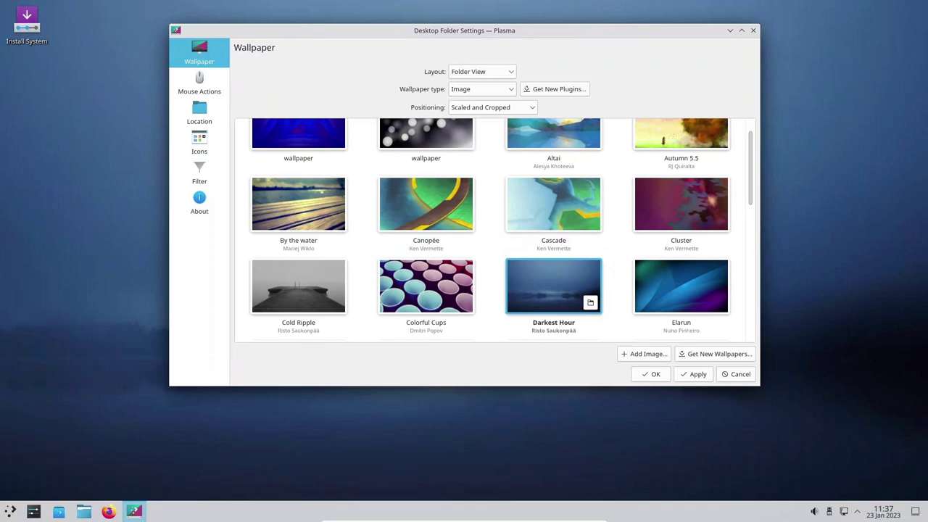
{"action": "left_click_drag", "start_coordinate": [508, 31], "coordinate": [452, 36]}
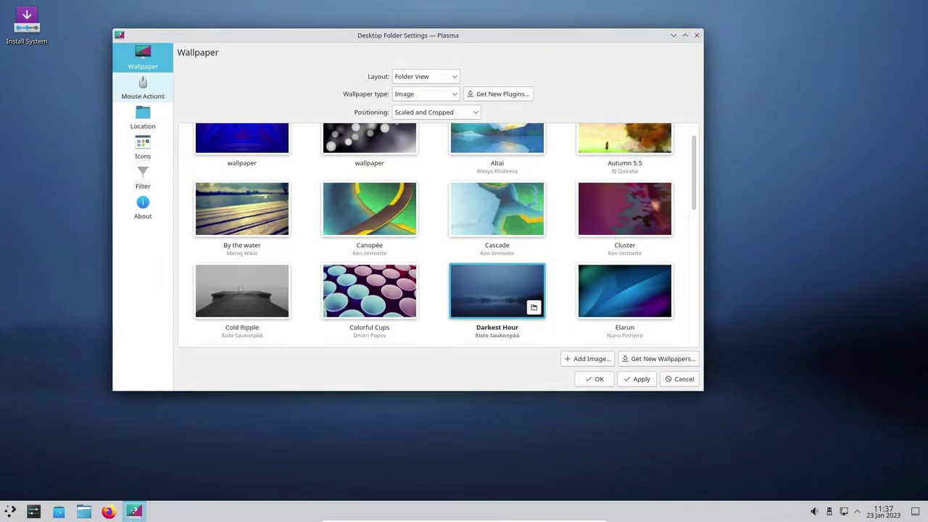
- View the Mouse Actions, Location, Icons, Filter and About pages of the desktop folder settings, and close the window
{"action": "left_click", "coordinate": [143, 88]}
{"action": "left_click", "coordinate": [468, 248]}
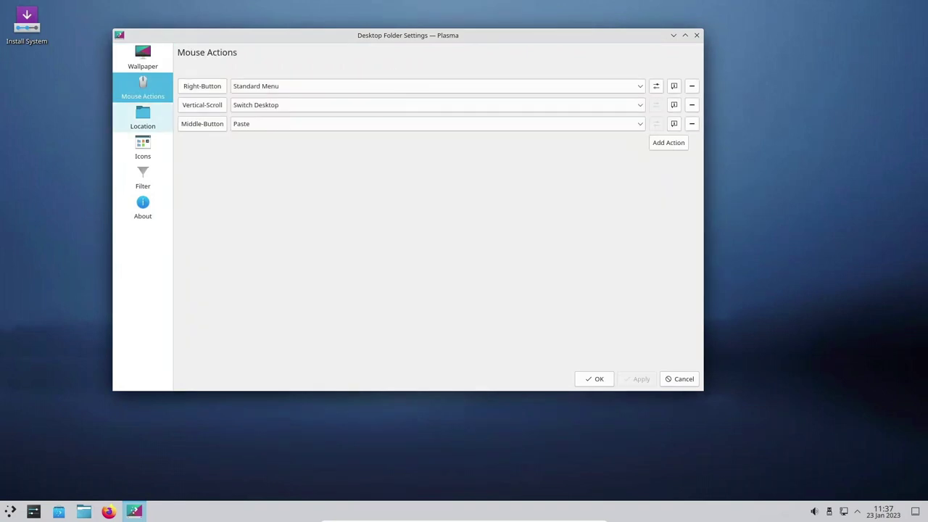
{"action": "left_click", "coordinate": [142, 118]}
{"action": "left_click", "coordinate": [143, 148]}
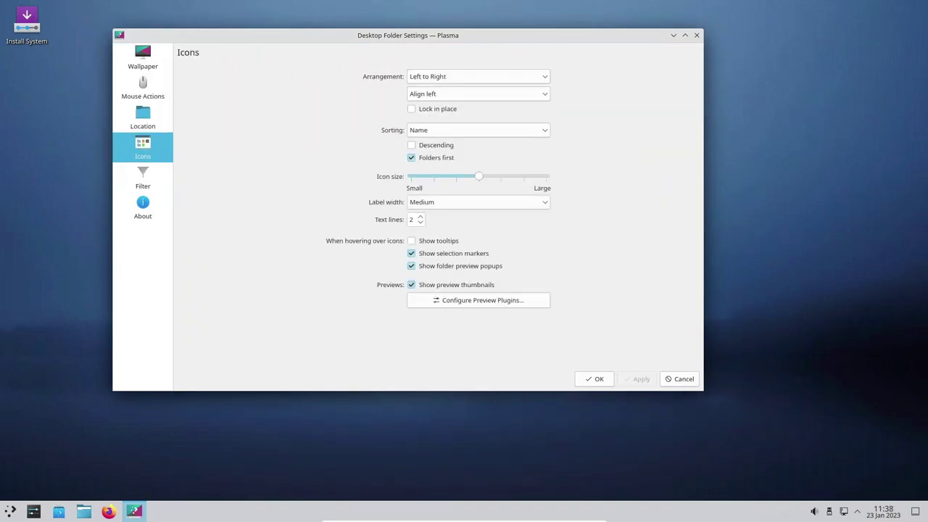
{"action": "left_click", "coordinate": [143, 177]}
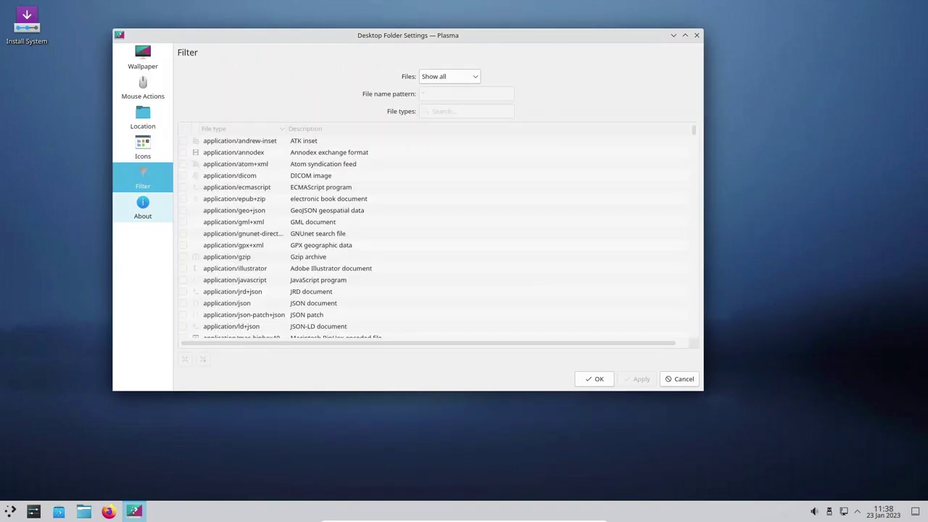
{"action": "left_click", "coordinate": [143, 207]}
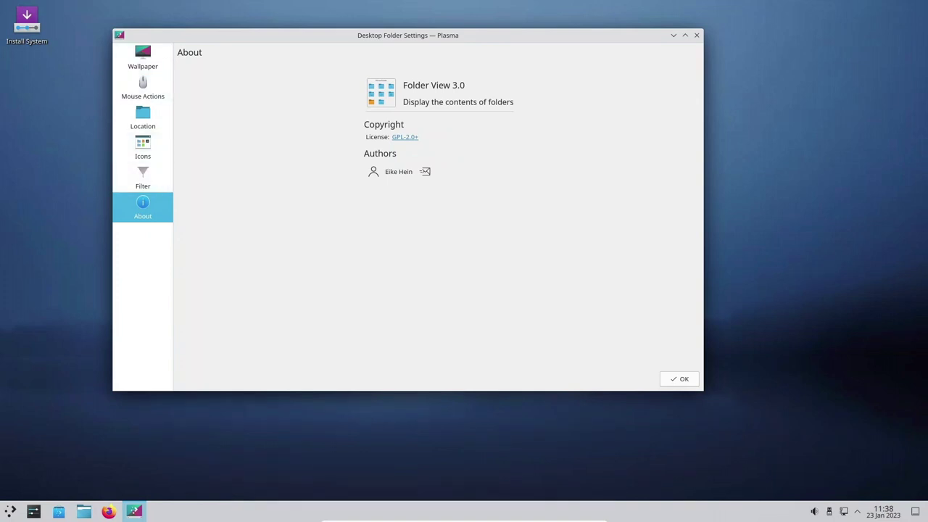
{"action": "left_click", "coordinate": [697, 35]}
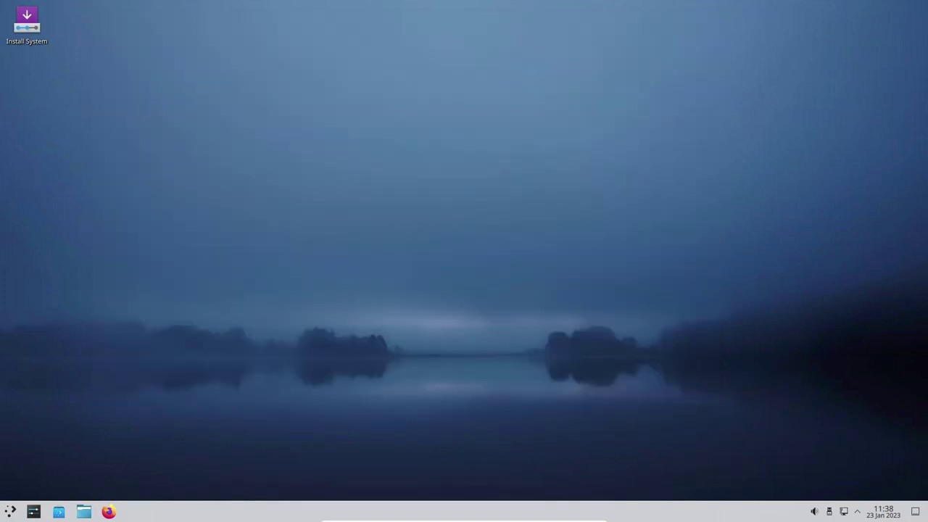
- Open the Dolphin file manager, view the Home, Desktop and Trash locations, and return to Home
{"action": "left_click", "coordinate": [84, 512]}
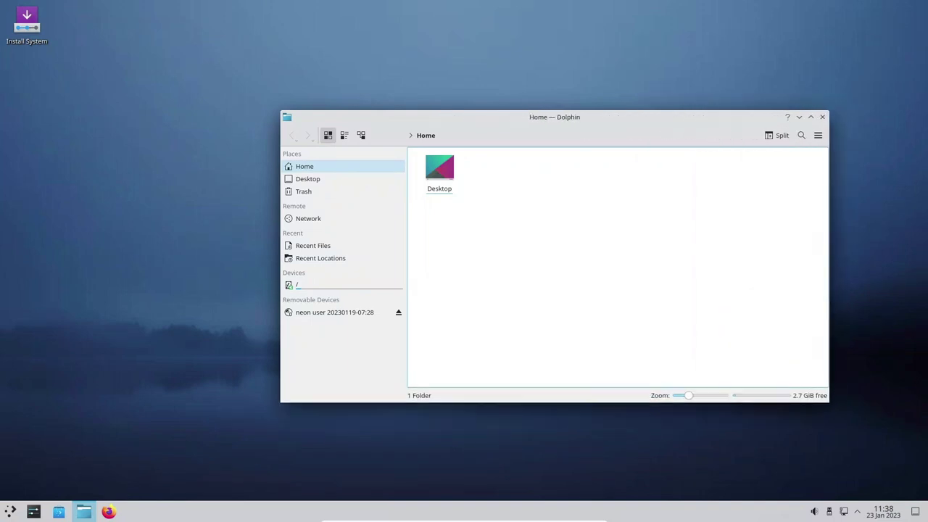
{"action": "left_click", "coordinate": [305, 166]}
{"action": "left_click", "coordinate": [307, 179]}
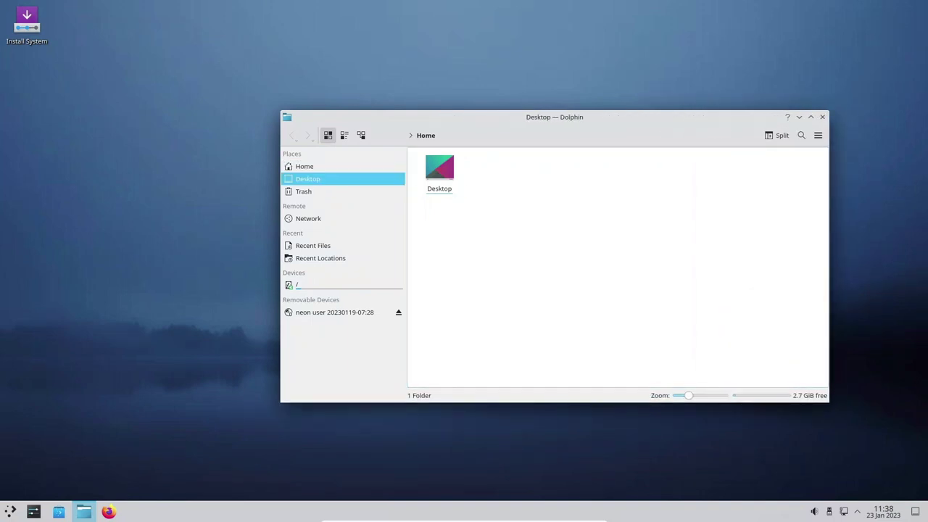
{"action": "left_click", "coordinate": [304, 191]}
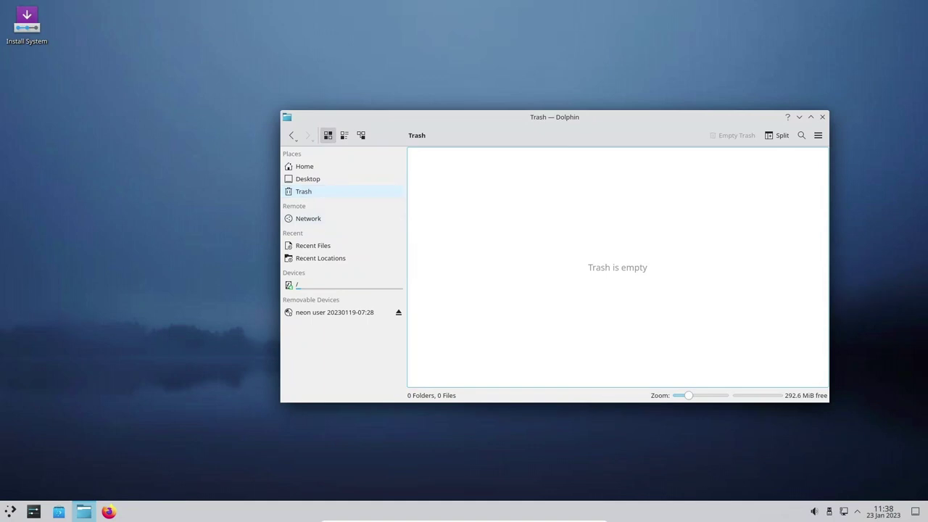
{"action": "left_click", "coordinate": [305, 167]}
- Browse Dolphin's additional actions, view its About information and Components, and close the file manager
{"action": "left_click_drag", "start_coordinate": [595, 117], "coordinate": [464, 64]}
{"action": "left_click", "coordinate": [688, 81]}
{"action": "mouse_move", "coordinate": [754, 284]}
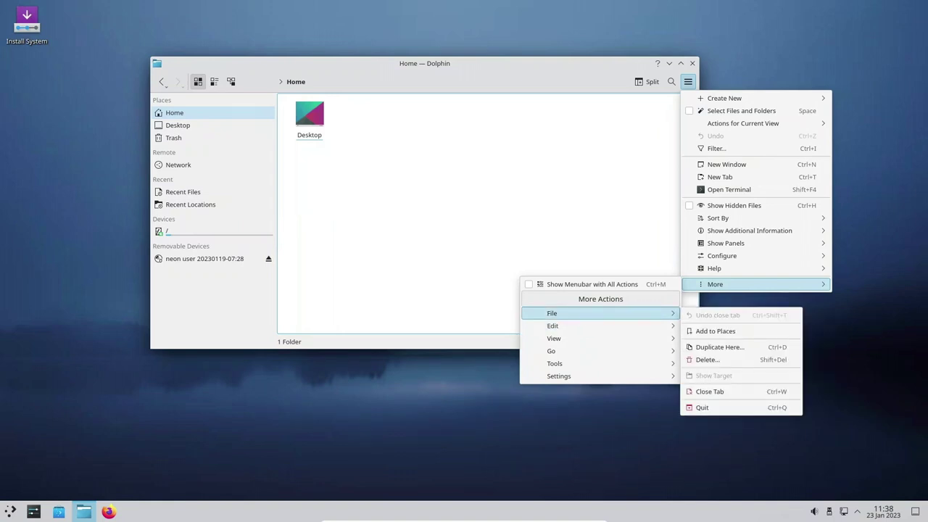
{"action": "mouse_move", "coordinate": [601, 326]}
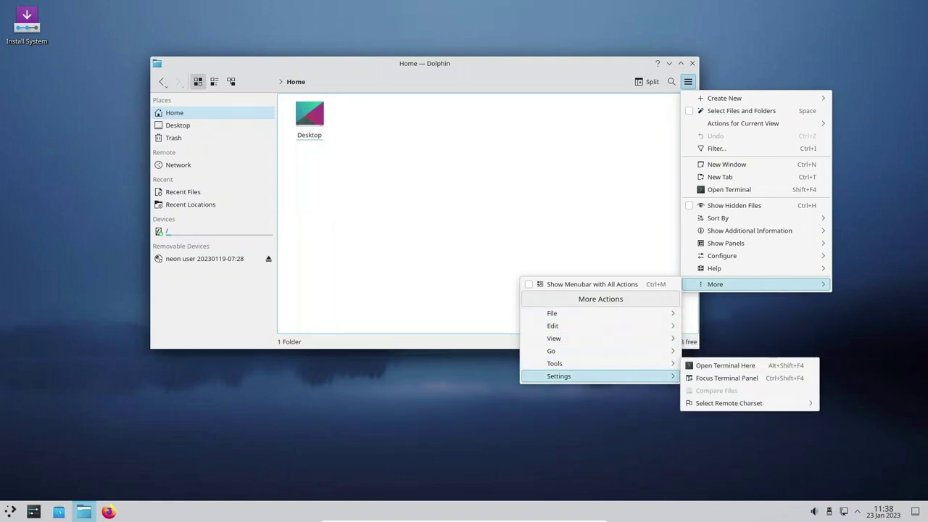
{"action": "mouse_move", "coordinate": [725, 268]}
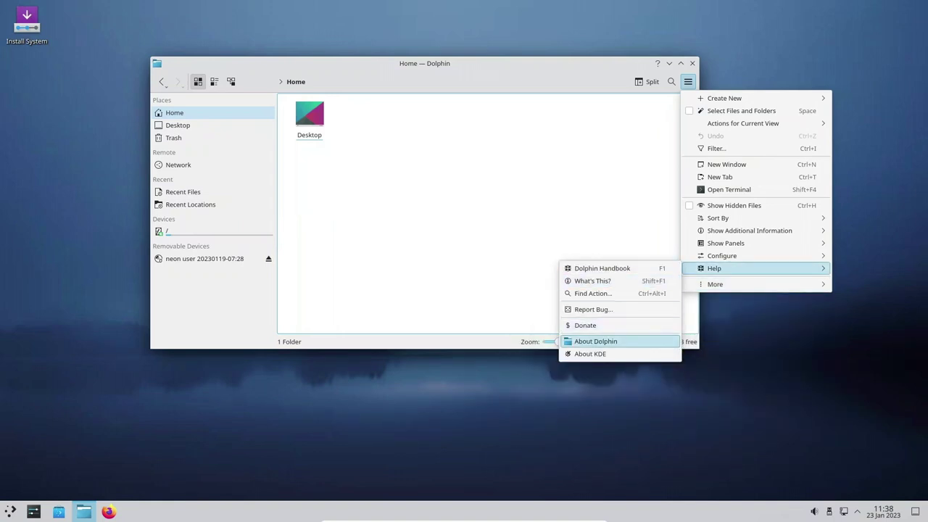
{"action": "left_click", "coordinate": [597, 340]}
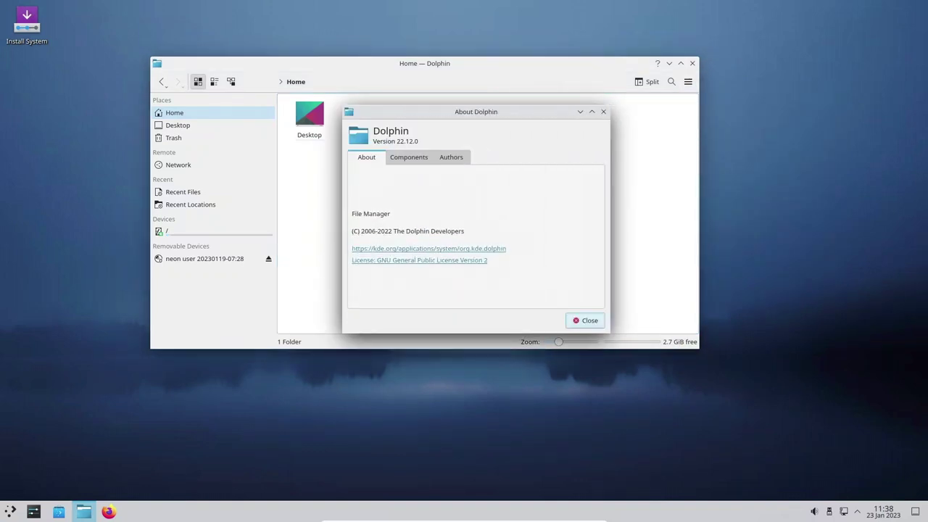
{"action": "left_click", "coordinate": [410, 158]}
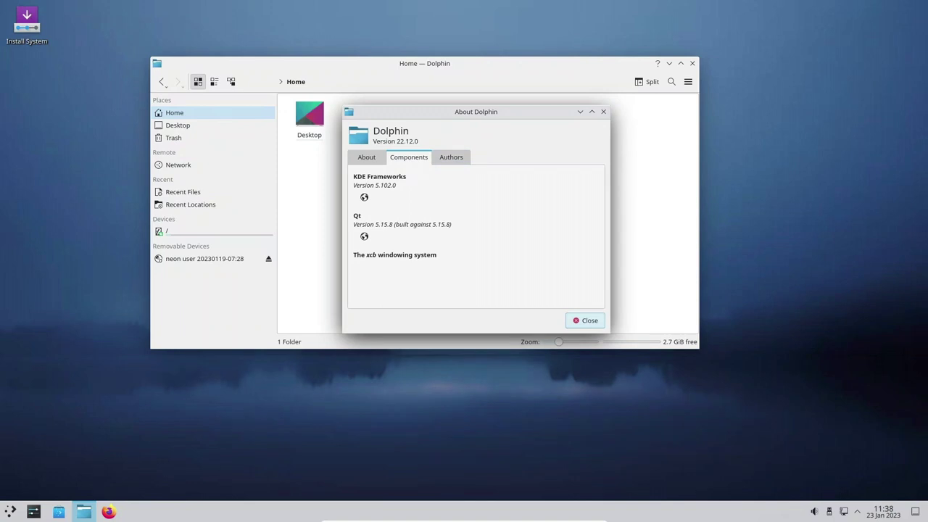
{"action": "left_click", "coordinate": [604, 111]}
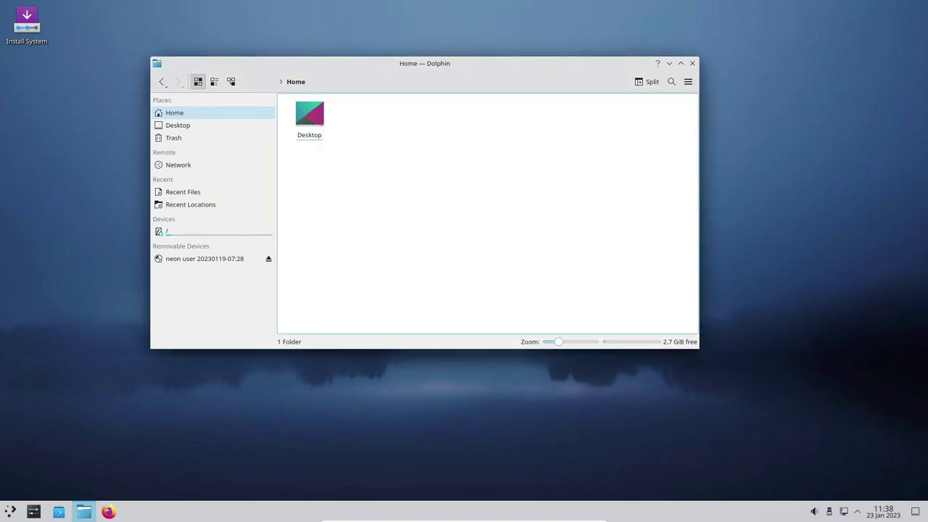
{"action": "left_click", "coordinate": [693, 63]}
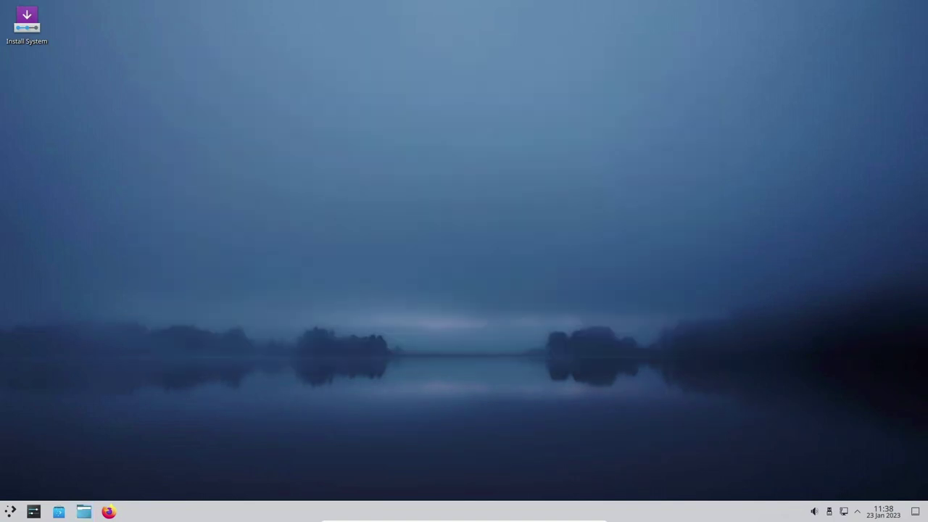
{"action": "right_click", "coordinate": [428, 121]}
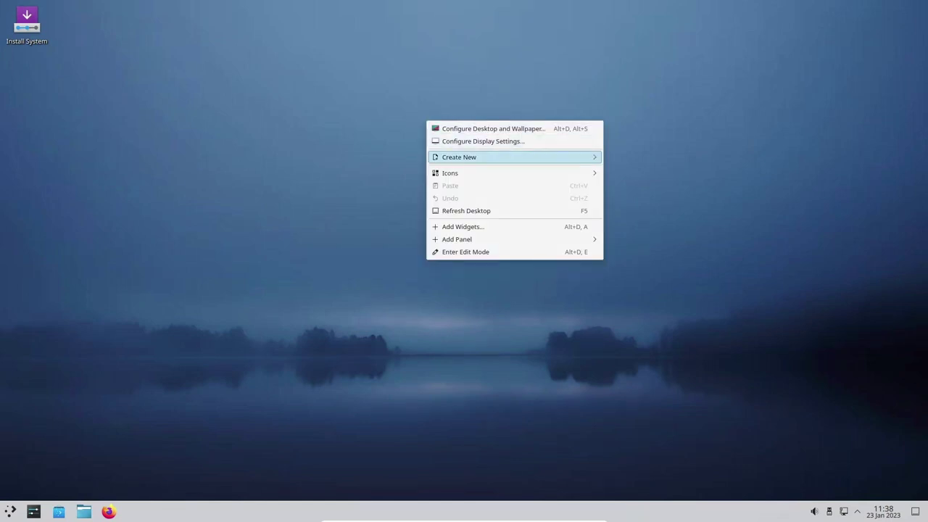
{"action": "mouse_move", "coordinate": [450, 172]}
{"action": "mouse_move", "coordinate": [642, 185]}
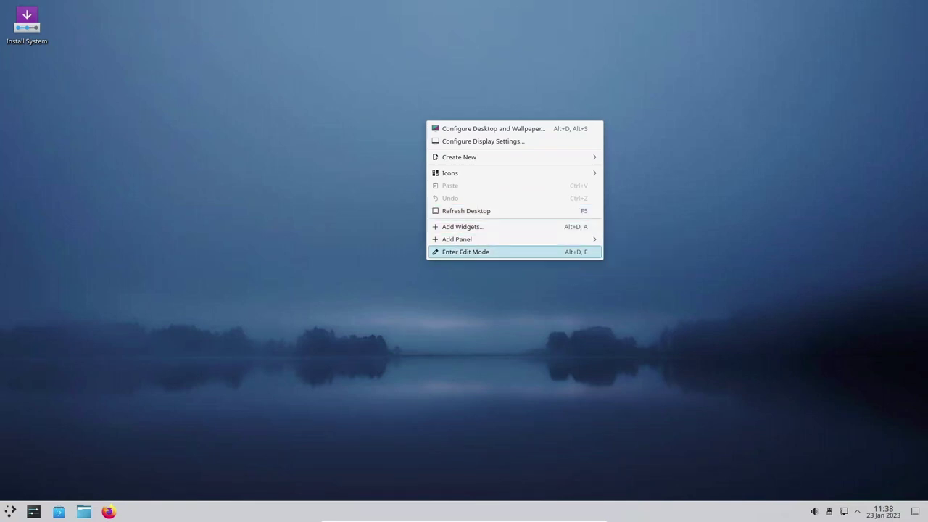
{"action": "left_click", "coordinate": [501, 294]}
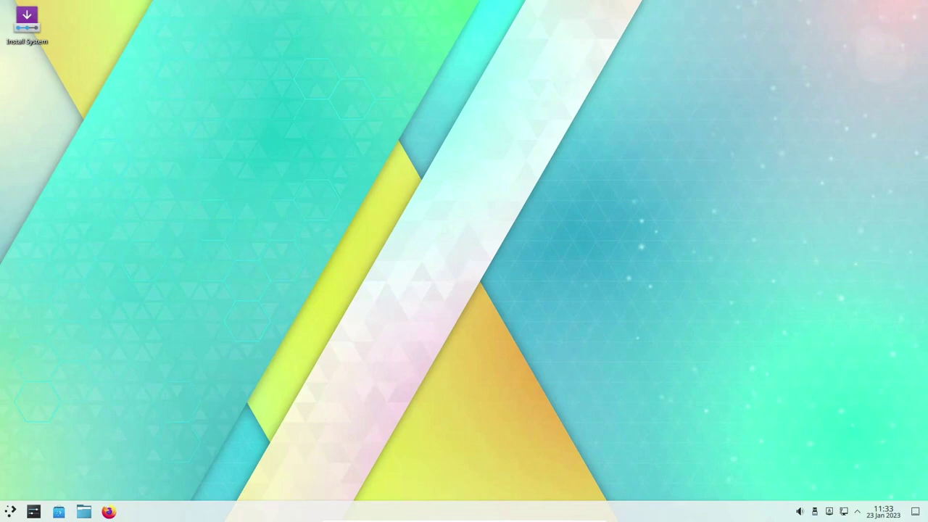
{"action": "right_click", "coordinate": [348, 180]}
{"action": "key", "text": "Escape"}
- Search the applications for KO and open the Konsole terminal
{"action": "key", "text": "super"}
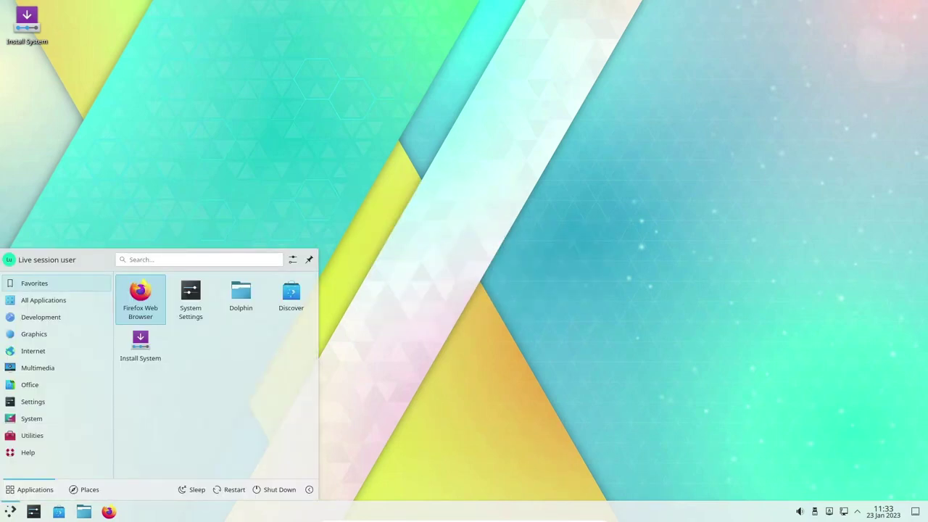
{"action": "type", "text": "KO"}
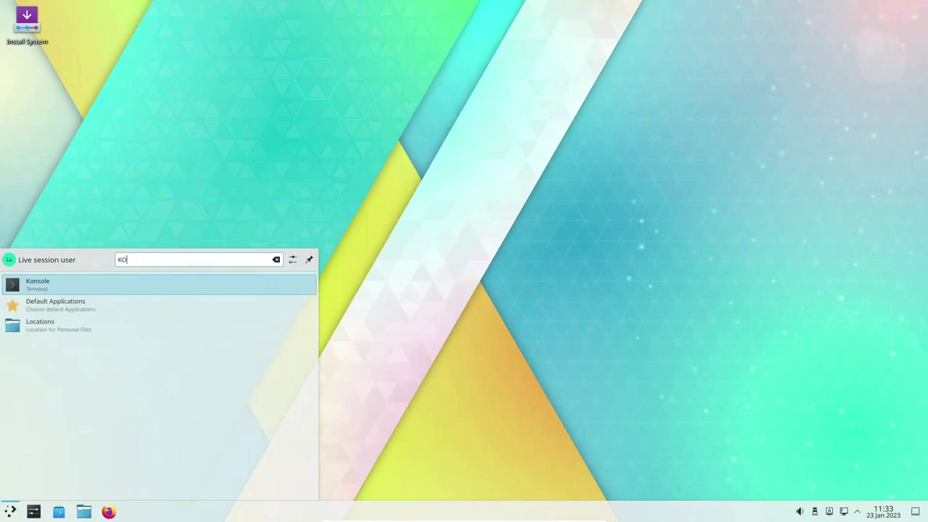
{"action": "key", "text": "Return"}
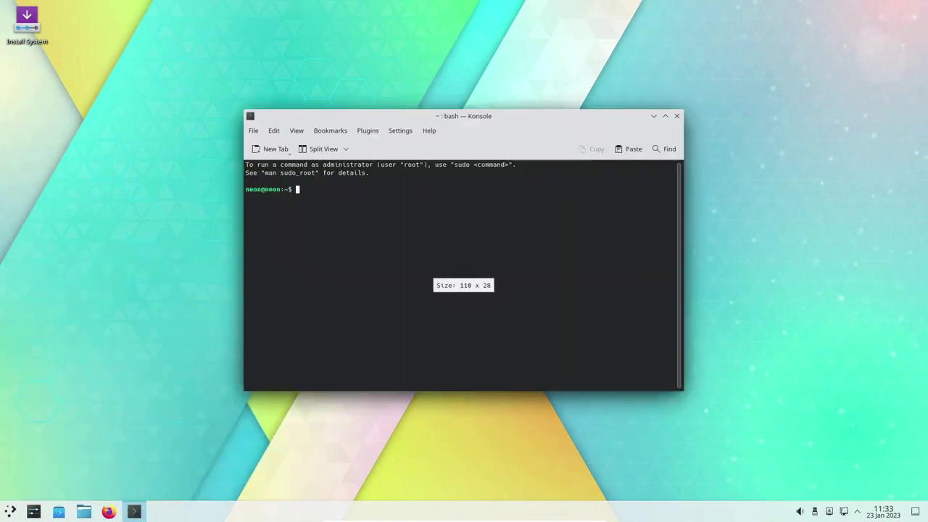
- Try to run the command UNAME -A in the terminal
{"action": "type", "text": "UNAME -"}
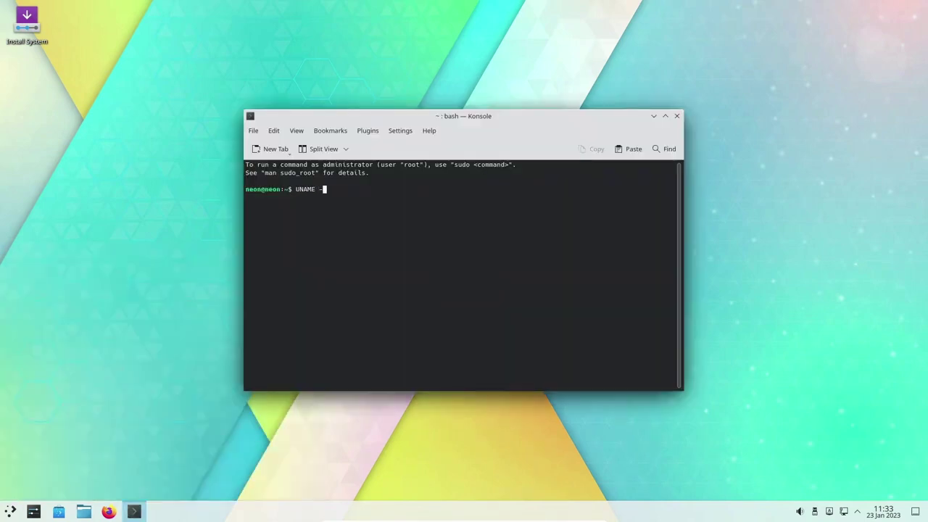
{"action": "type", "text": "A"}
{"action": "key", "text": "Return"}
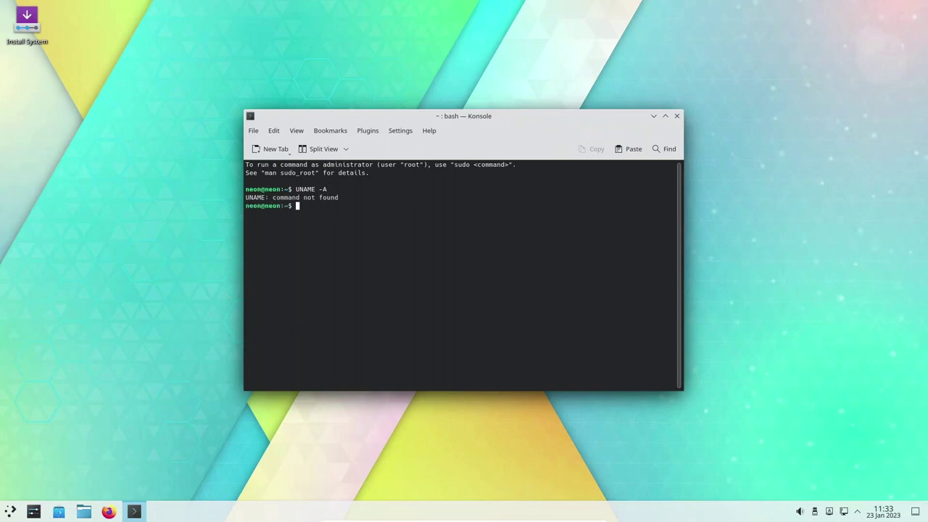
- Display the system and kernel information with uname -a and uname -r, and close the terminal
{"action": "type", "text": "uname -a"}
{"action": "key", "text": "Return"}
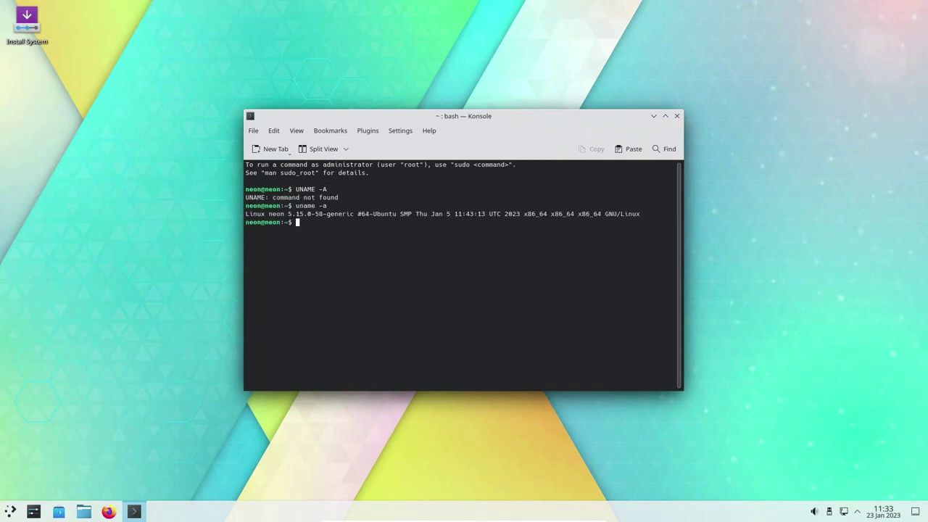
{"action": "type", "text": "uname -r"}
{"action": "key", "text": "Return"}
{"action": "left_click", "coordinate": [676, 116]}
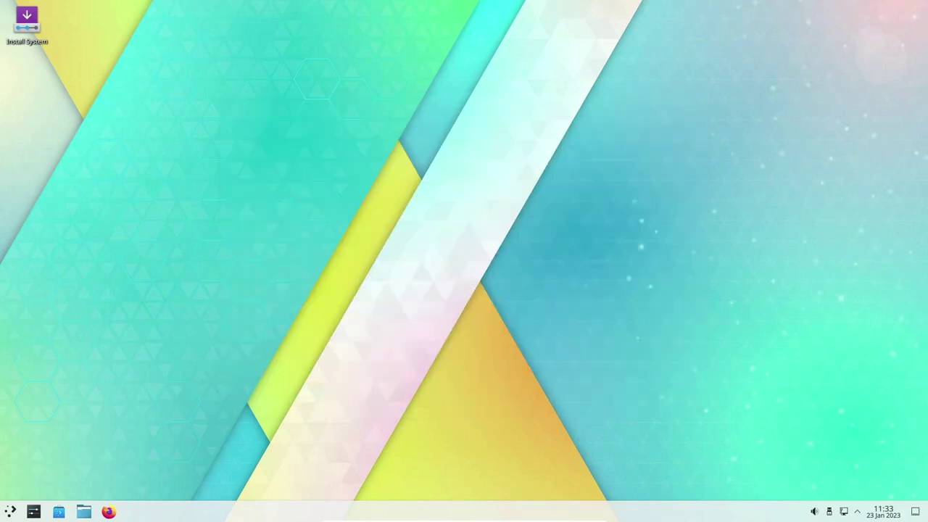
- Open the application launcher and look through the list of all applications from Ark to the Menu Editor
{"action": "left_click", "coordinate": [10, 512]}
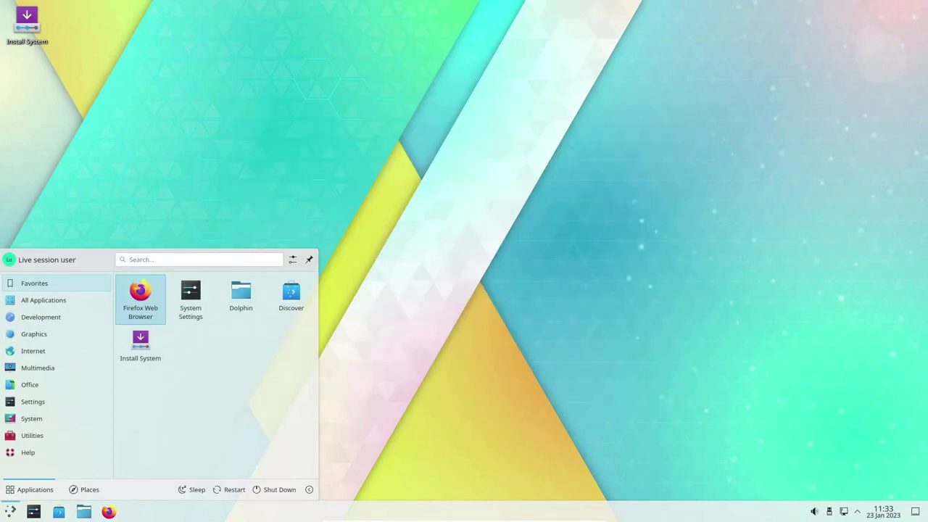
{"action": "mouse_move", "coordinate": [43, 300]}
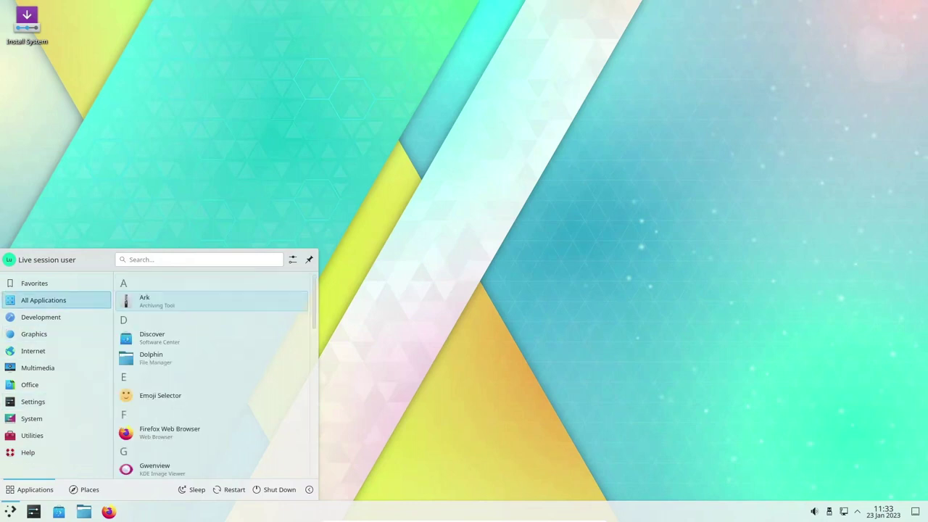
{"action": "mouse_move", "coordinate": [43, 283]}
{"action": "scroll", "coordinate": [212, 338], "scroll_direction": "down", "scroll_amount": 6}
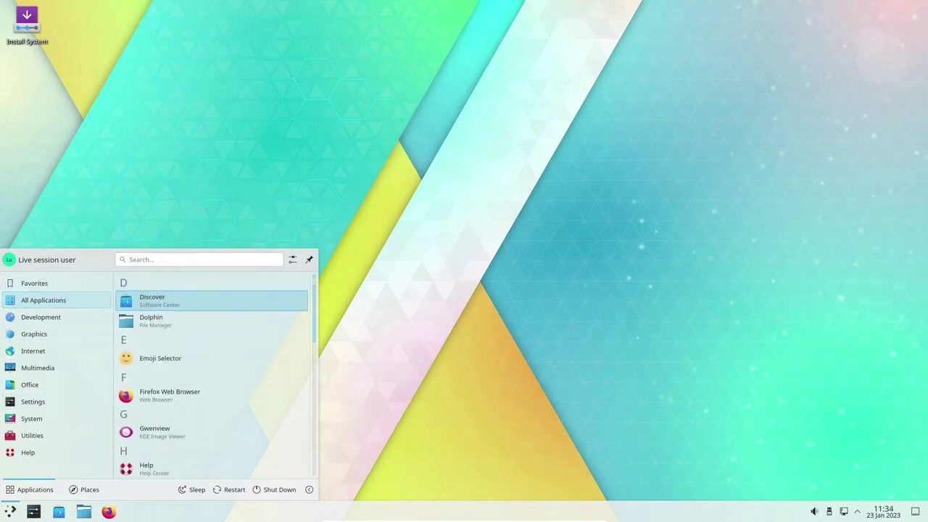
{"action": "scroll", "coordinate": [212, 370], "scroll_direction": "down", "scroll_amount": 8}
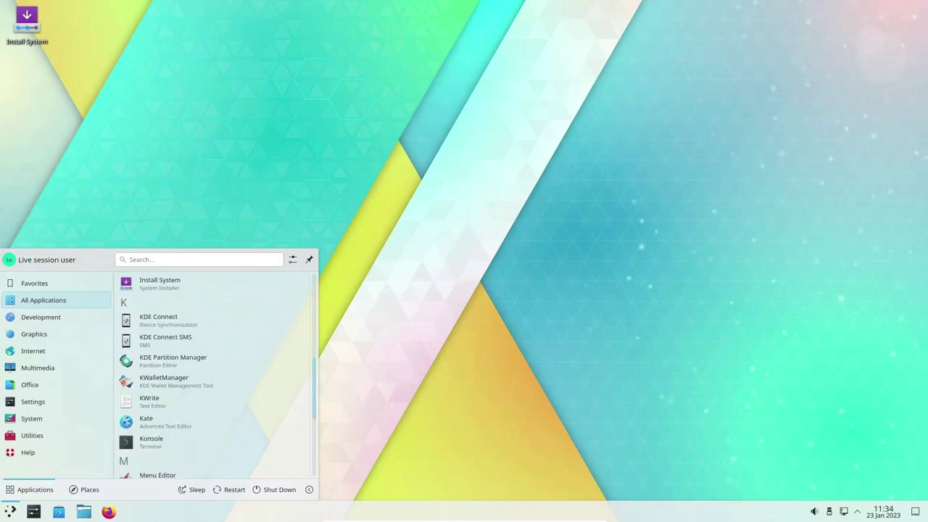
- Look through the launcher's Development, Graphics, Internet, Multimedia, Settings, System and Help application categories
{"action": "mouse_move", "coordinate": [41, 318]}
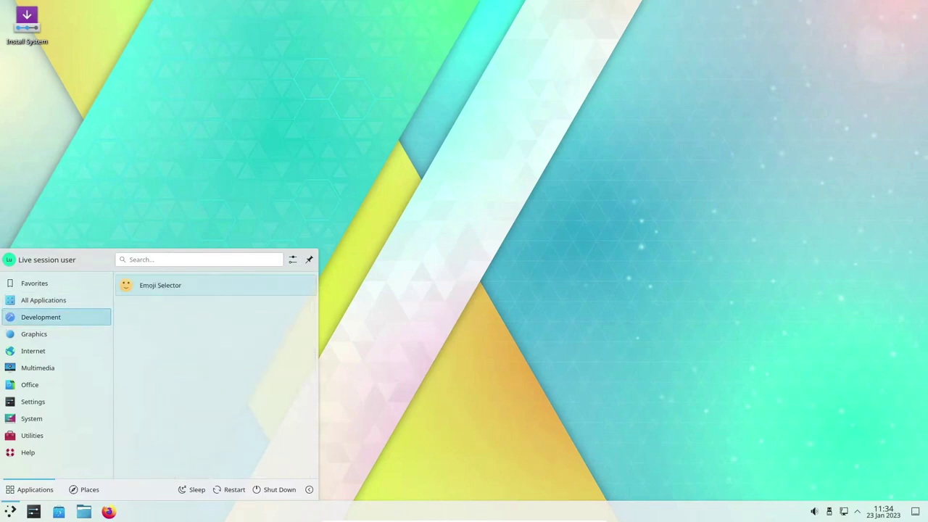
{"action": "mouse_move", "coordinate": [35, 334]}
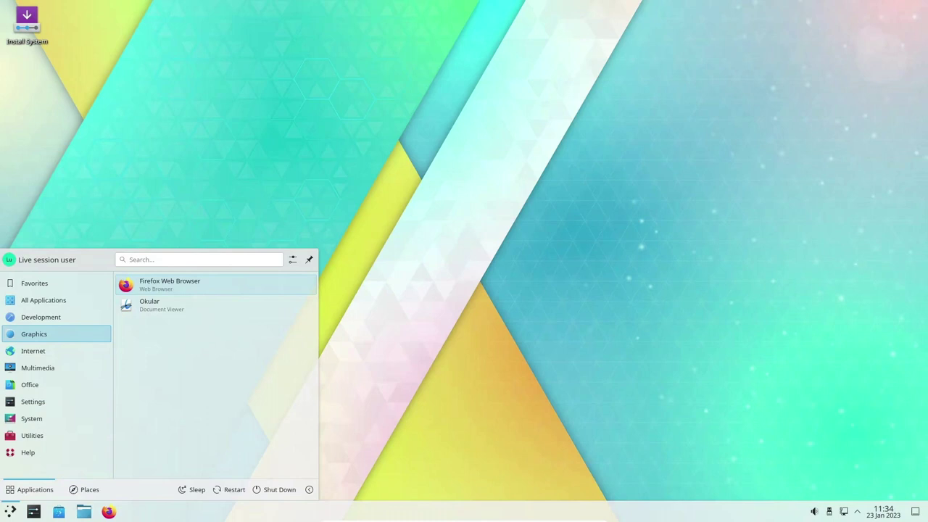
{"action": "mouse_move", "coordinate": [33, 351]}
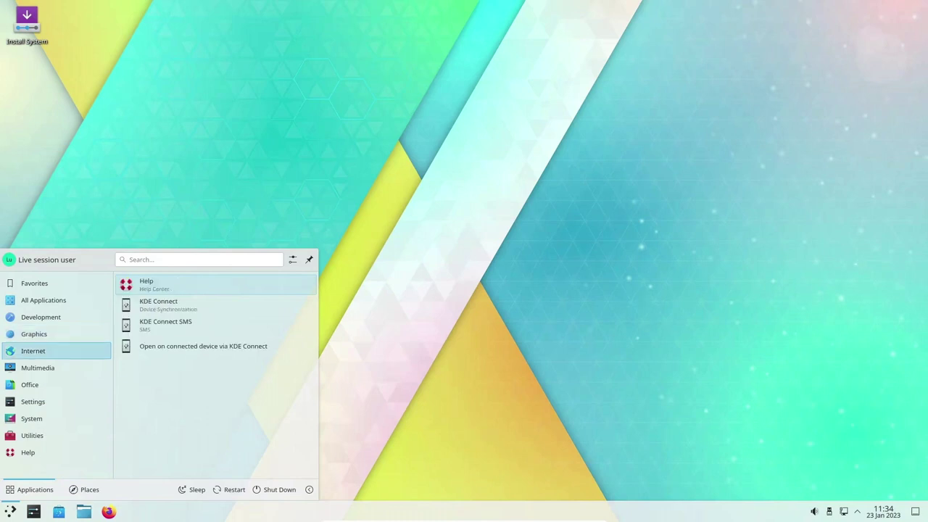
{"action": "mouse_move", "coordinate": [37, 368]}
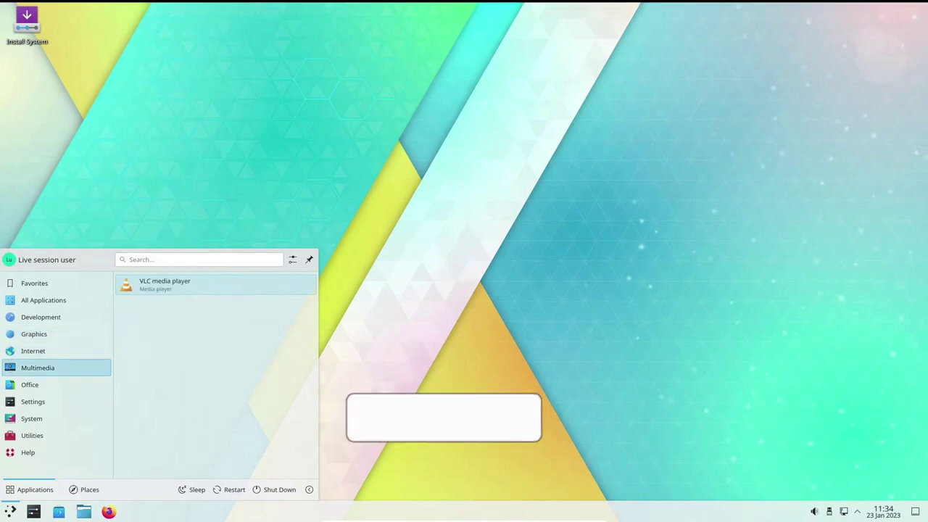
{"action": "mouse_move", "coordinate": [33, 402]}
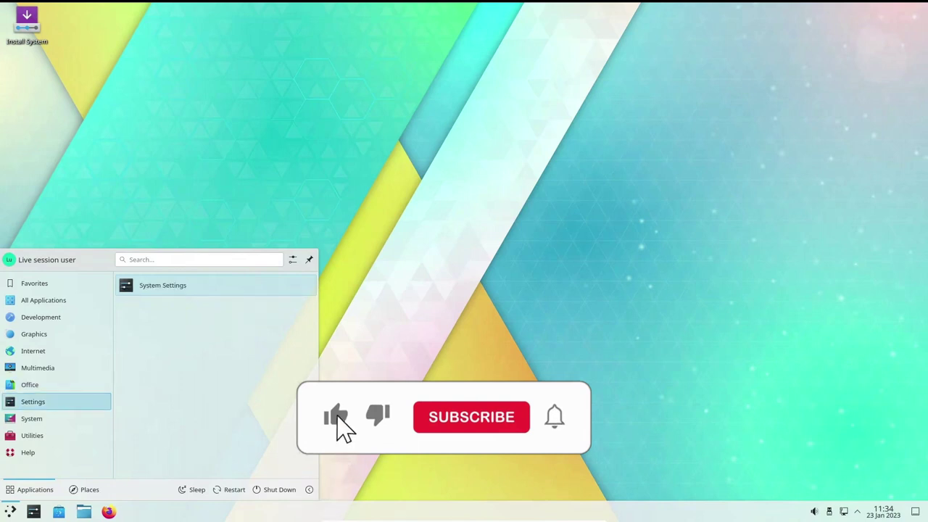
{"action": "mouse_move", "coordinate": [32, 418]}
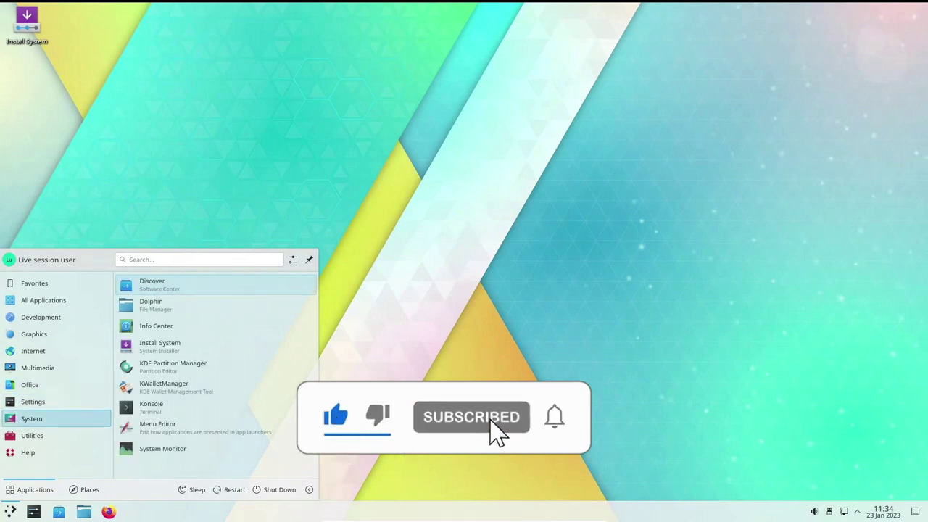
{"action": "mouse_move", "coordinate": [28, 453]}
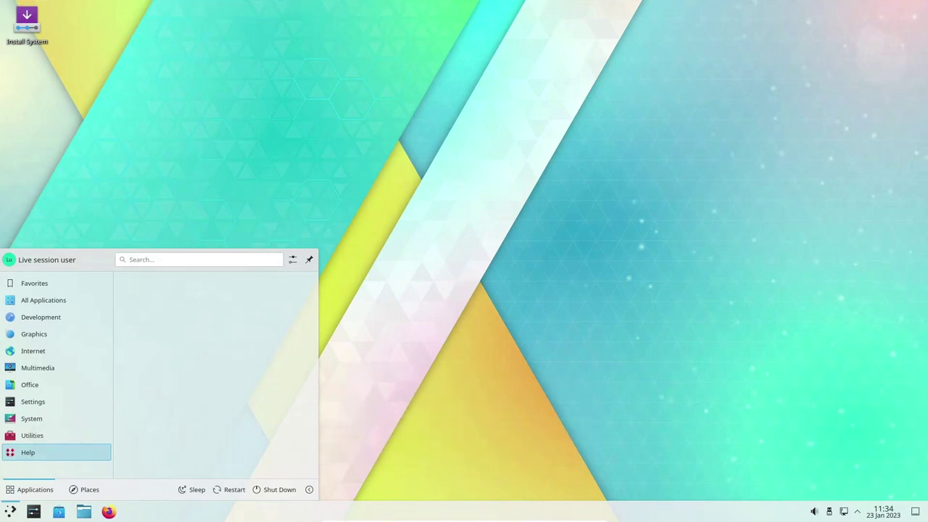
- Open System Settings from the launcher's Settings category
{"action": "mouse_move", "coordinate": [32, 436]}
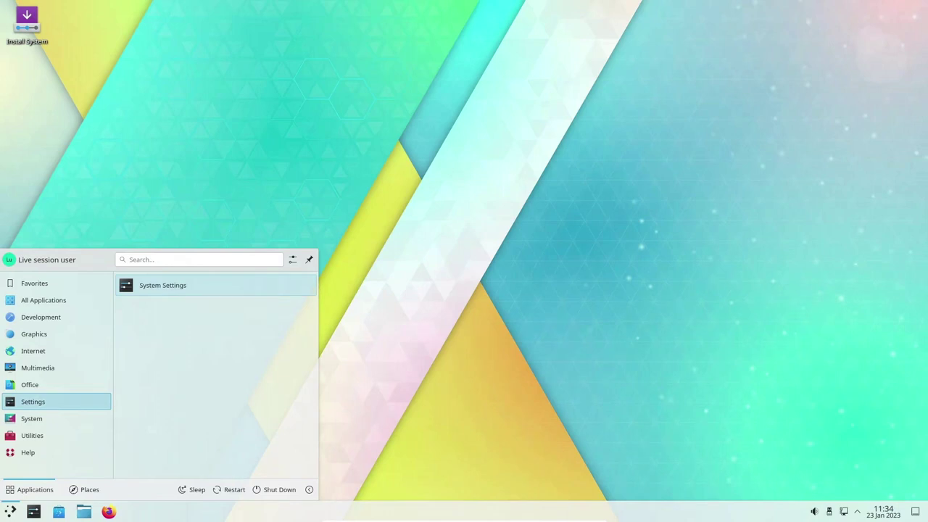
{"action": "left_click", "coordinate": [163, 285]}
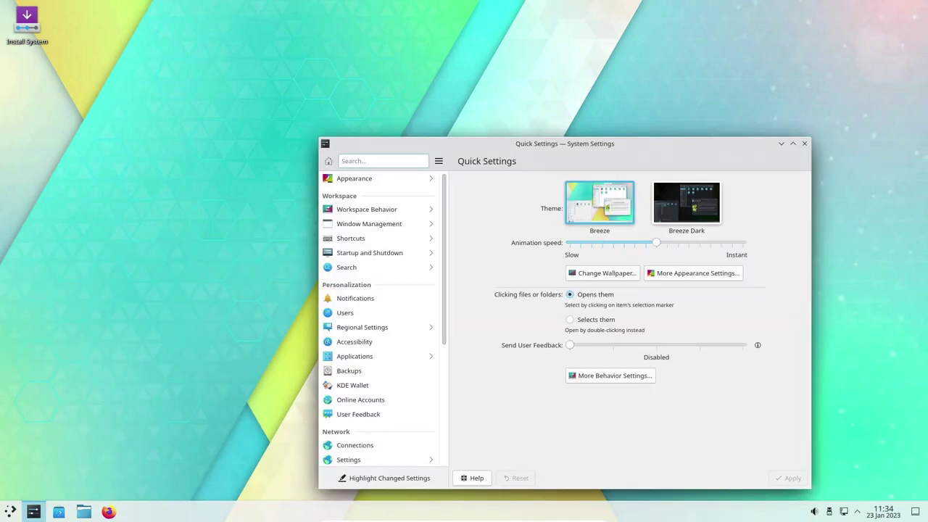